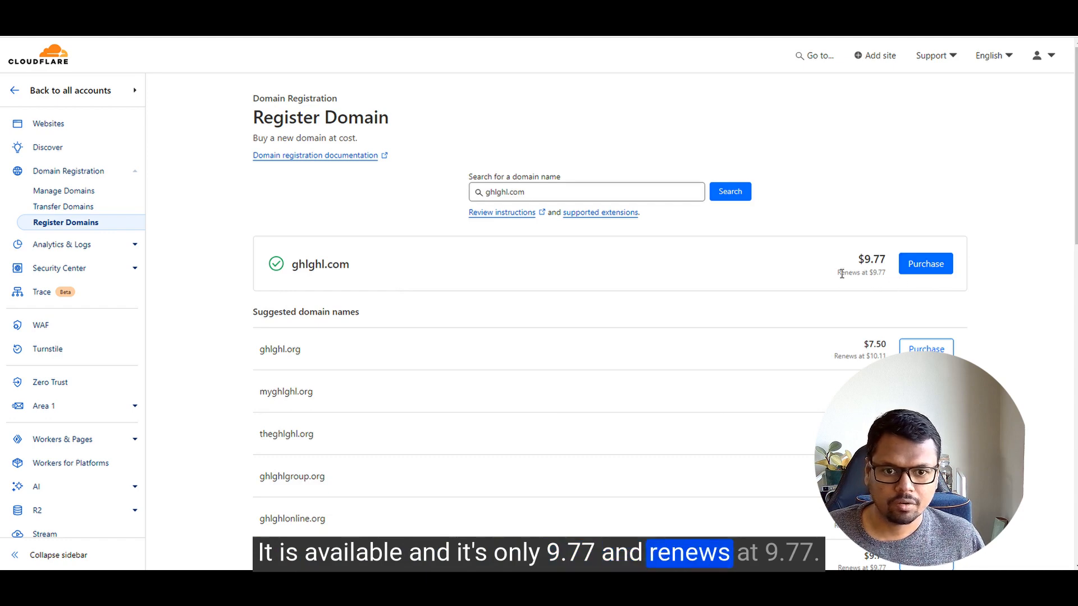
Step: Confirm ghlghl.com is available at $9.77, renewing at $9.77
left_click_drag(841, 273, 872, 275)
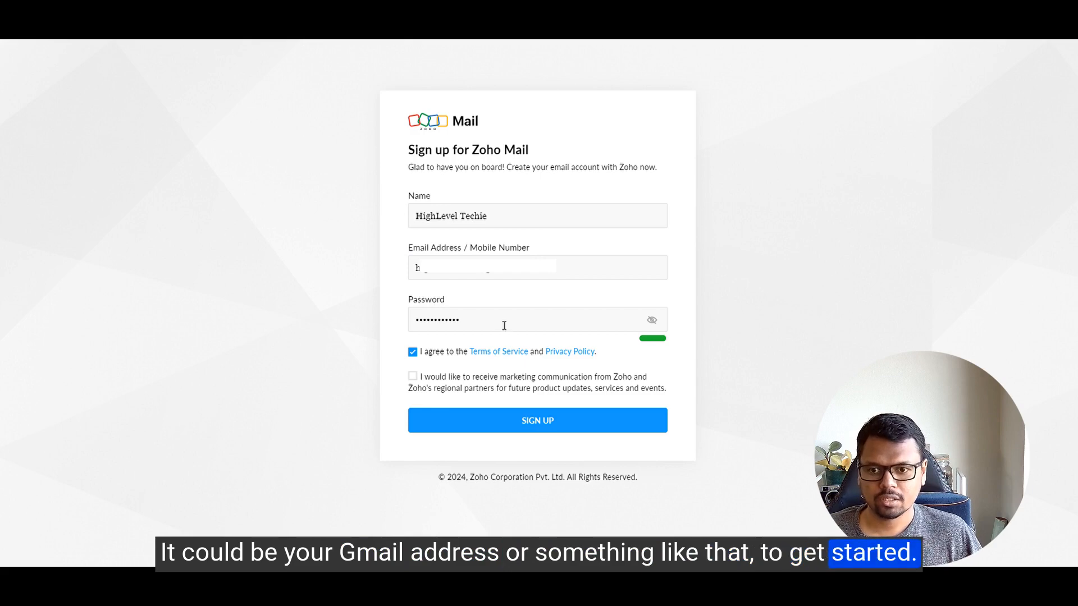
Step: Submit the sign-up form and verify the email with the OTP retrieved from Gmail
left_click(538, 421)
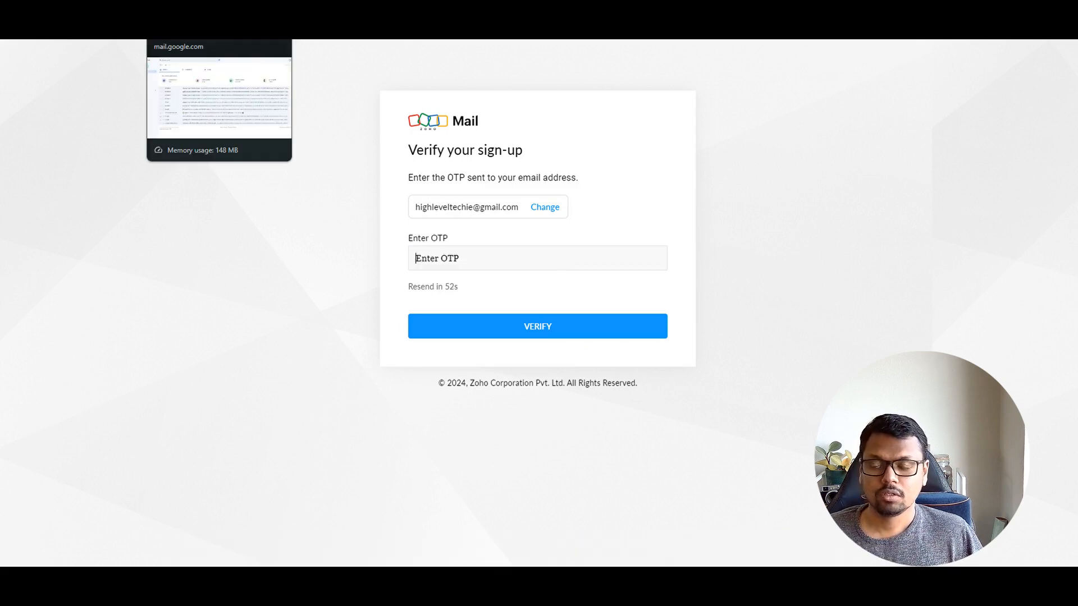
left_click(219, 31)
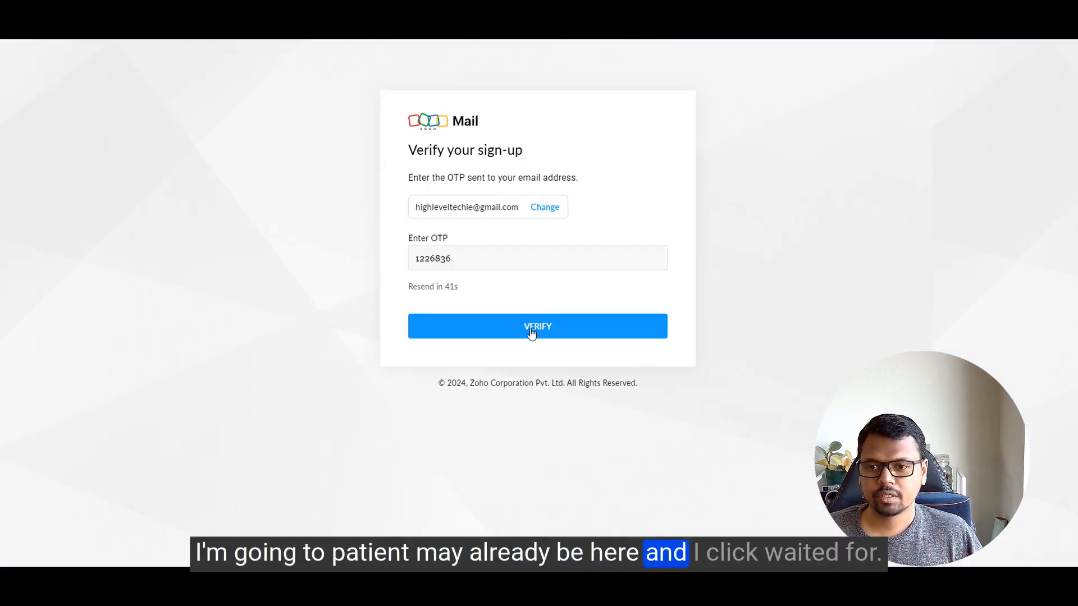
left_click(532, 331)
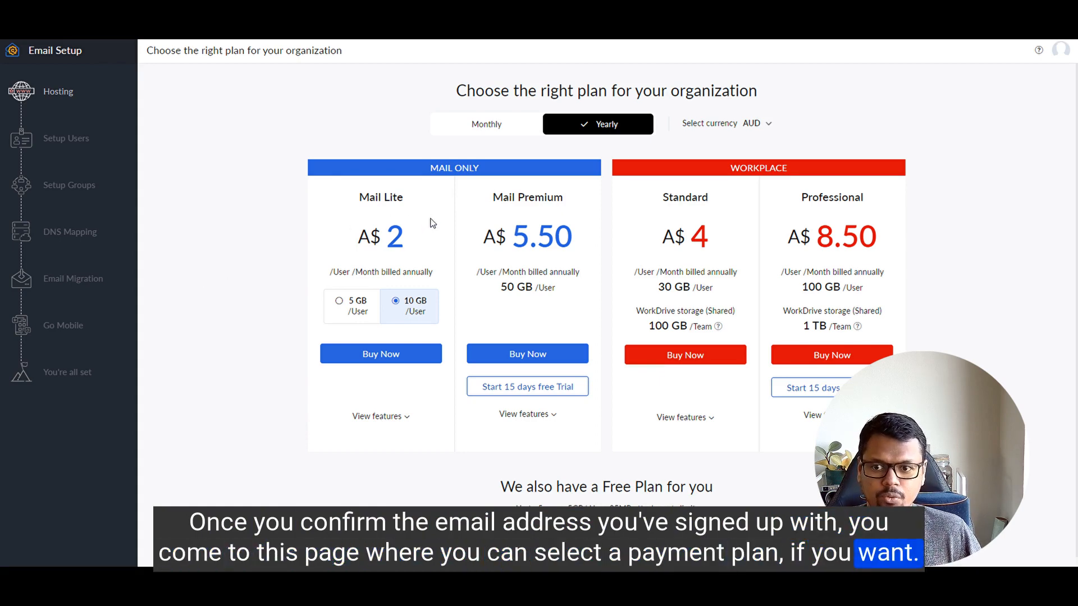
Step: Choose Zoho's free plan via Try Now under 'We also have a Free Plan for you'
scroll(248, 270, "down", 1)
left_click_drag(499, 475, 721, 479)
left_click(720, 482)
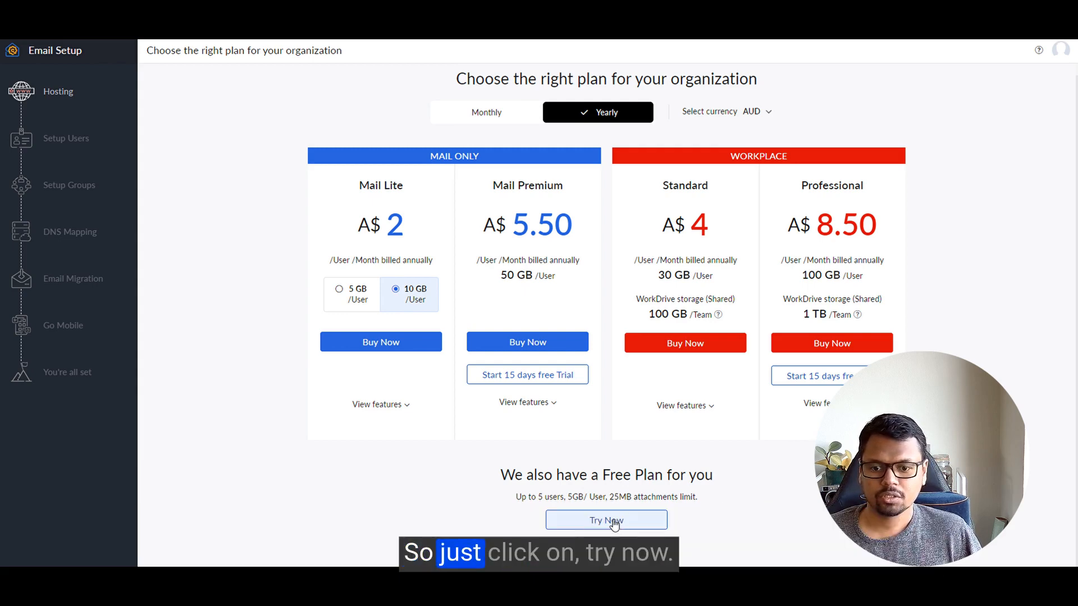
left_click(614, 522)
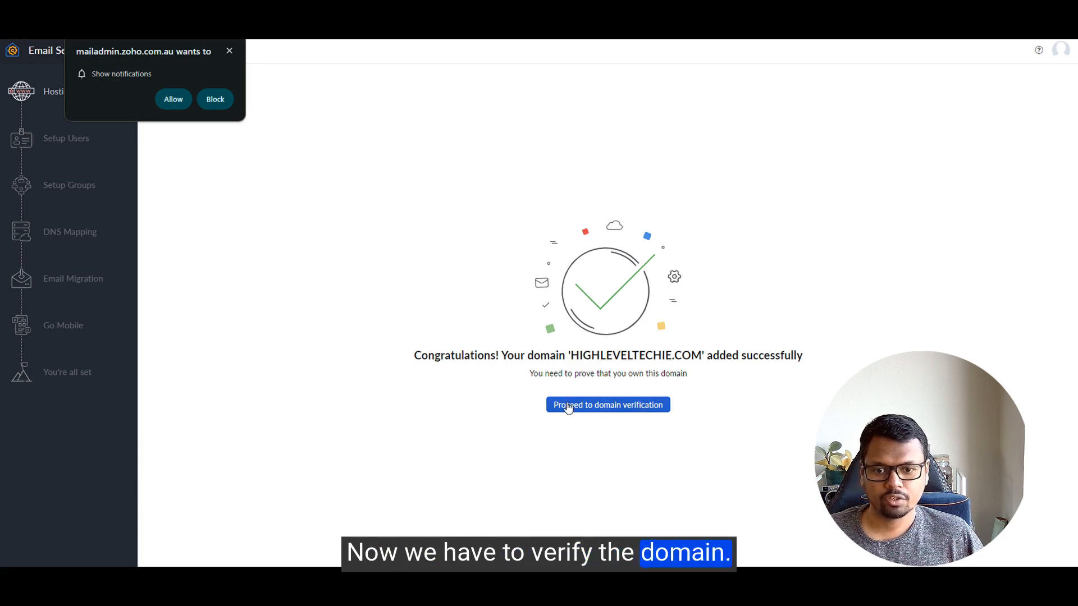
Step: Start domain verification for highleveltechie.com and copy the TXT verification value
left_click_drag(573, 355, 698, 354)
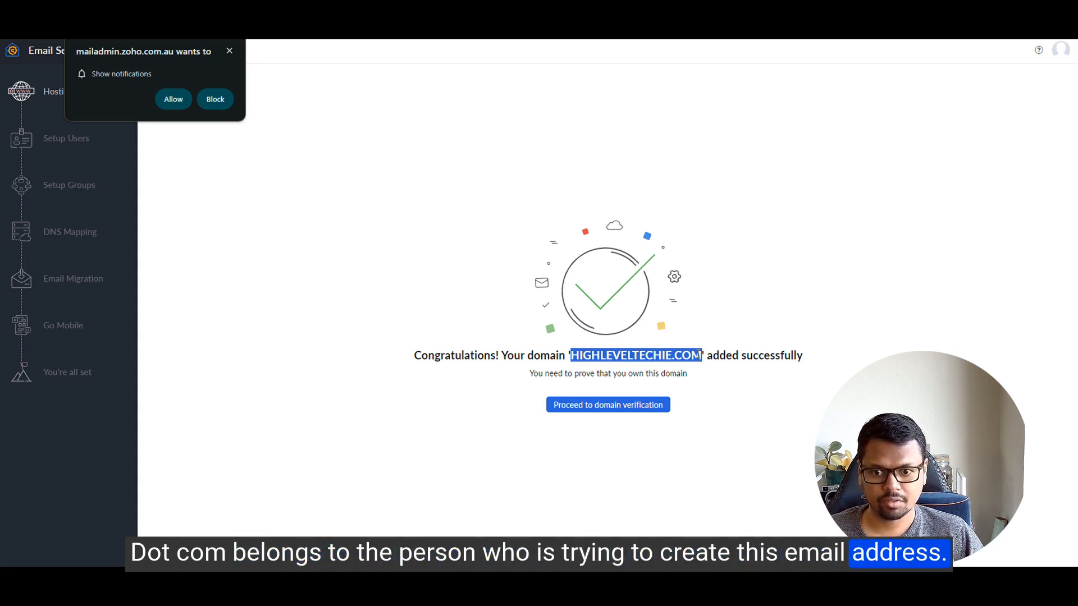
left_click(584, 475)
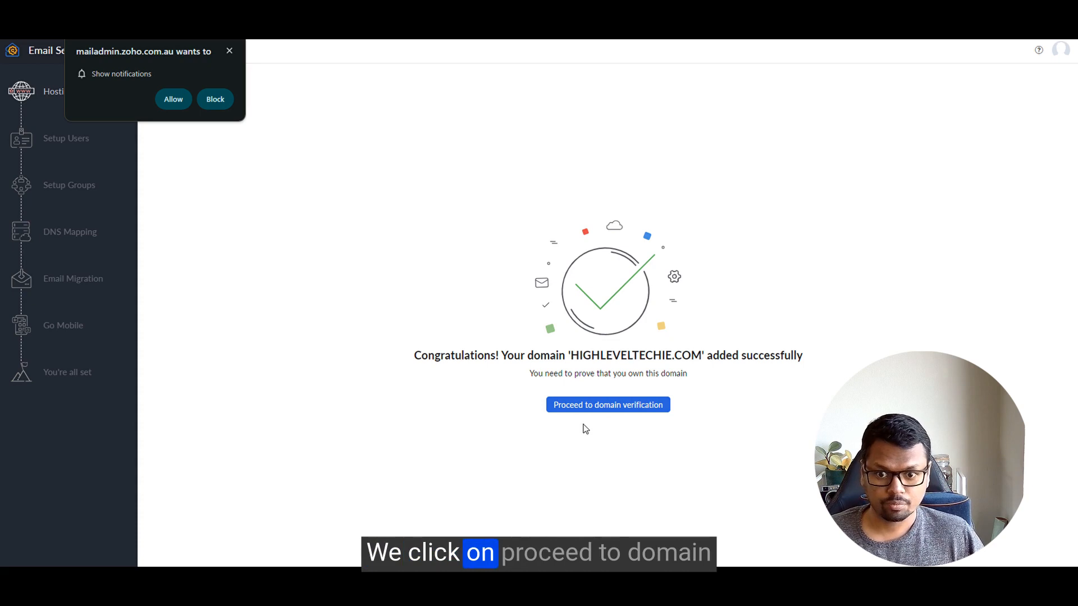
left_click(599, 405)
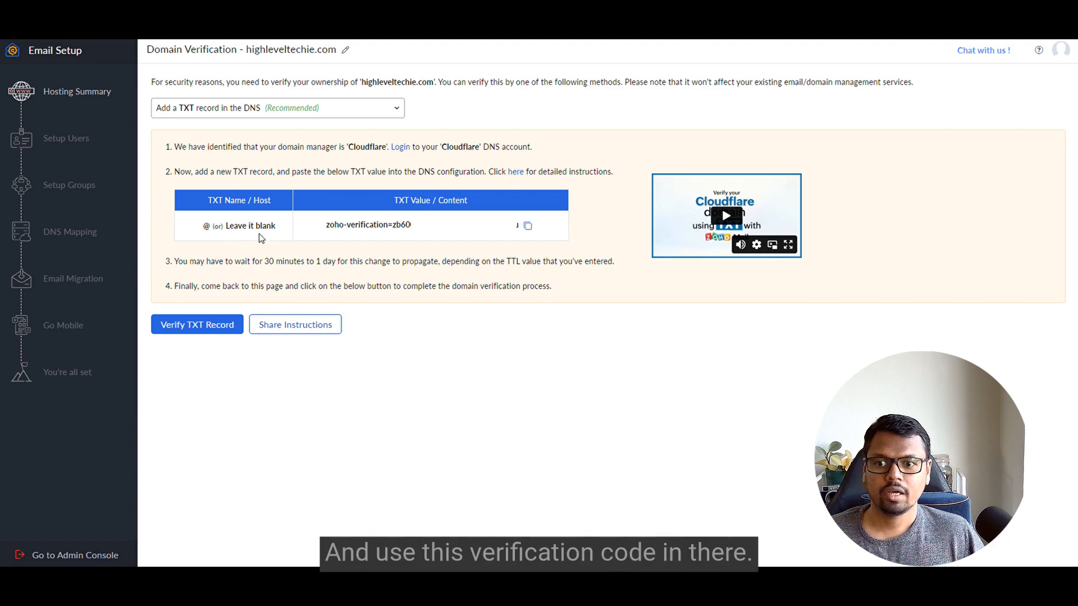
left_click(528, 226)
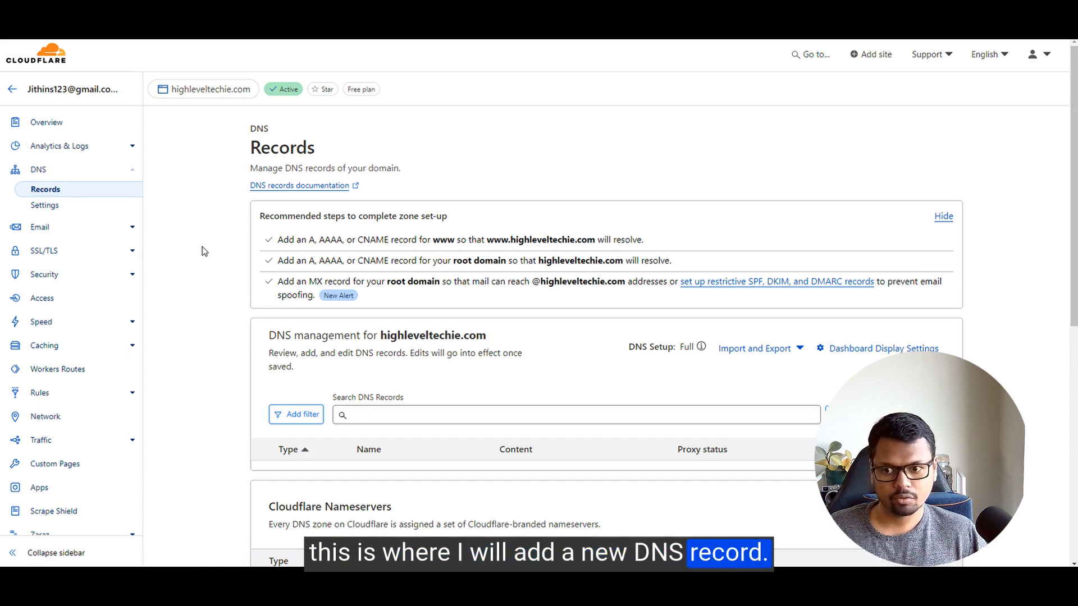
Step: Add a Cloudflare TXT record named @ containing the pasted Zoho verification value
left_click(837, 414)
left_click(336, 489)
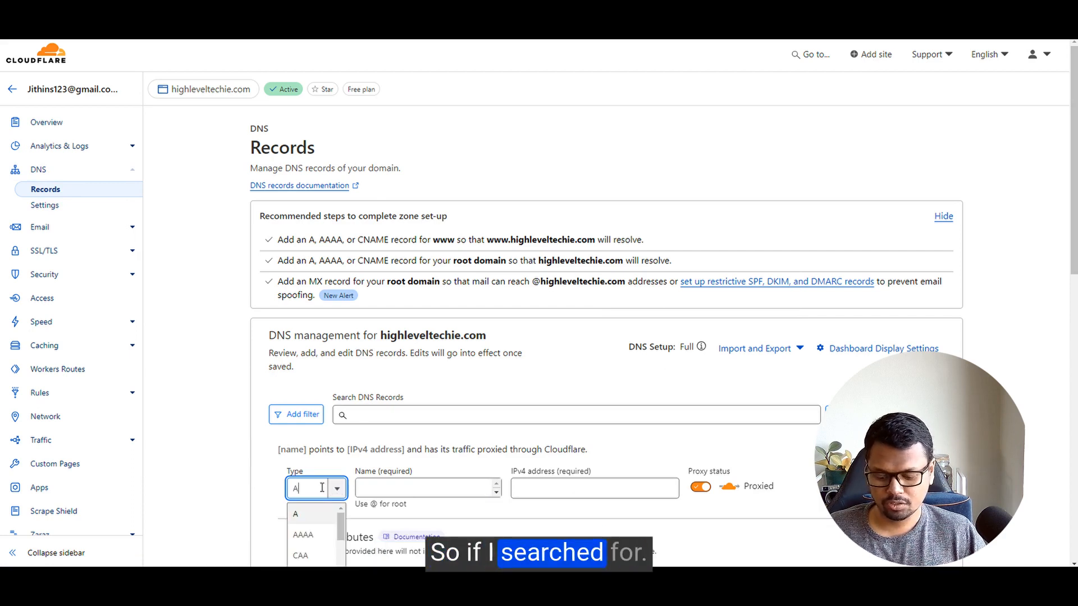
type("tx")
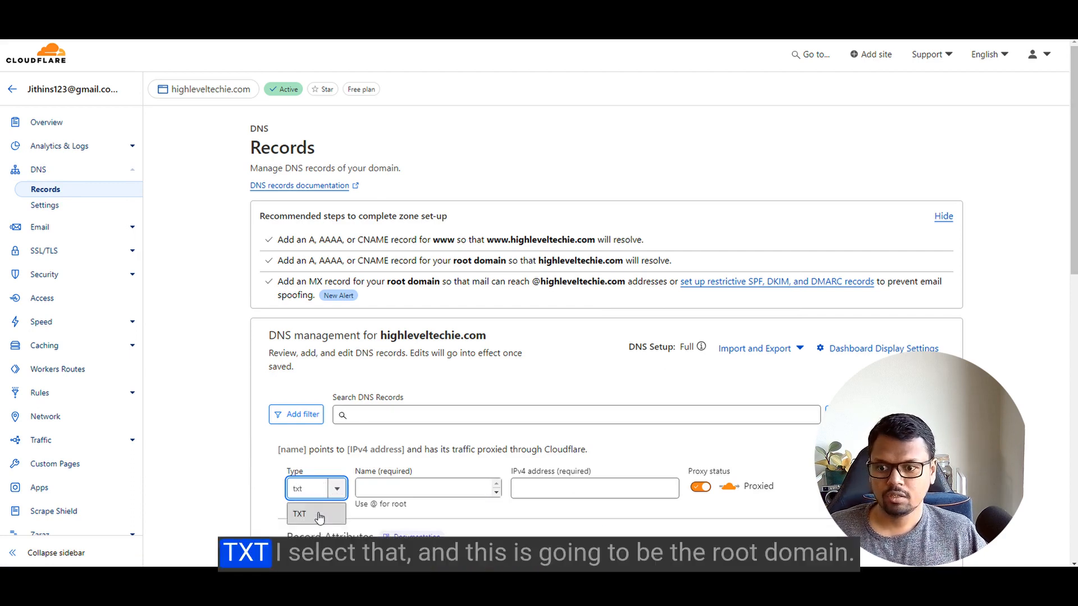
type("t")
left_click(318, 515)
left_click(375, 487)
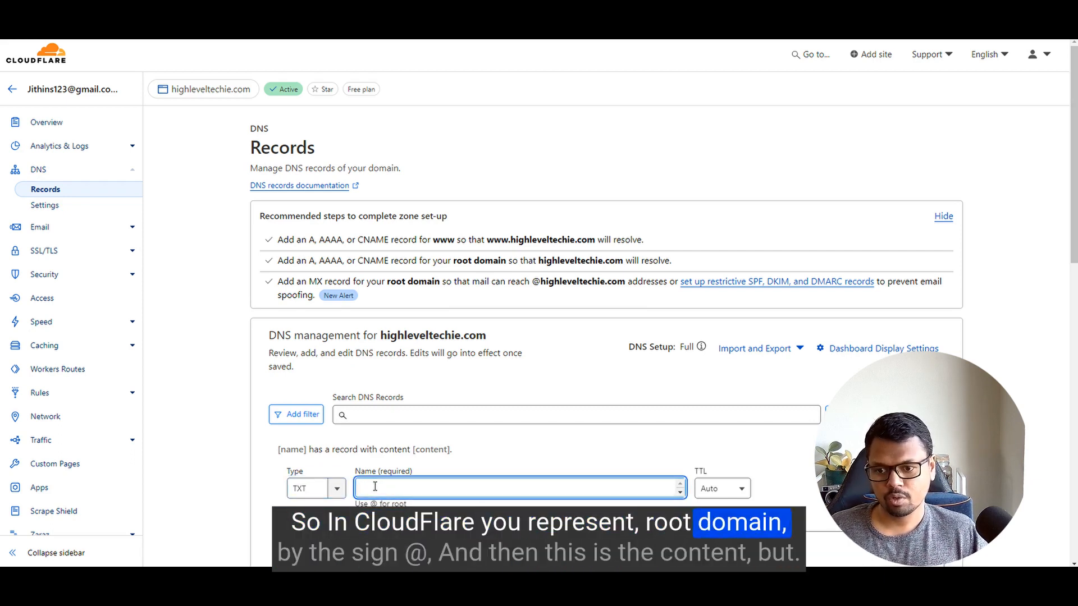
type("@")
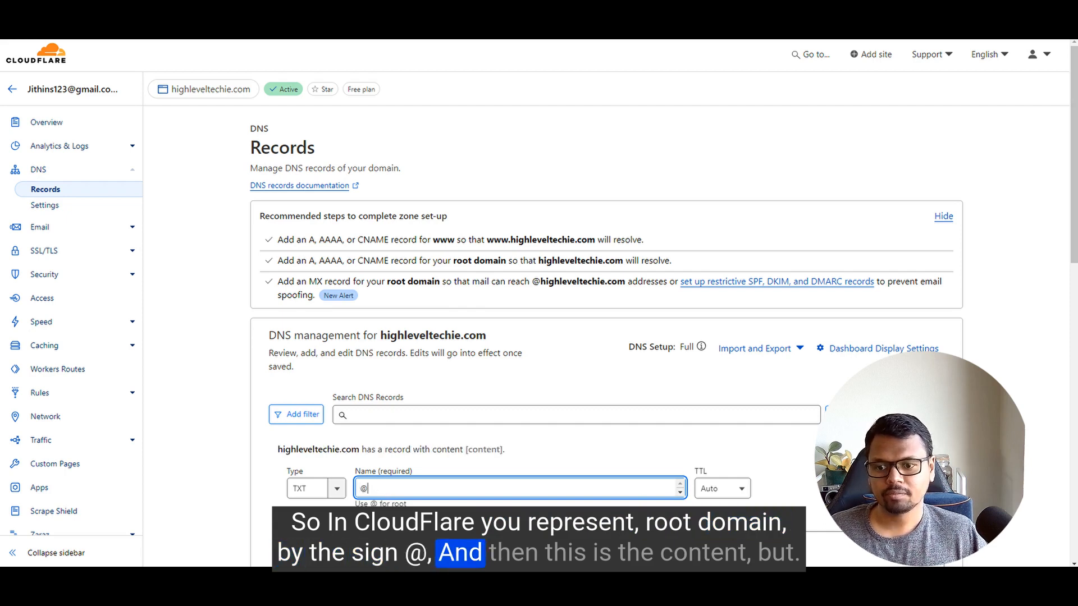
scroll(340, 495, "down", 1)
left_click(340, 494)
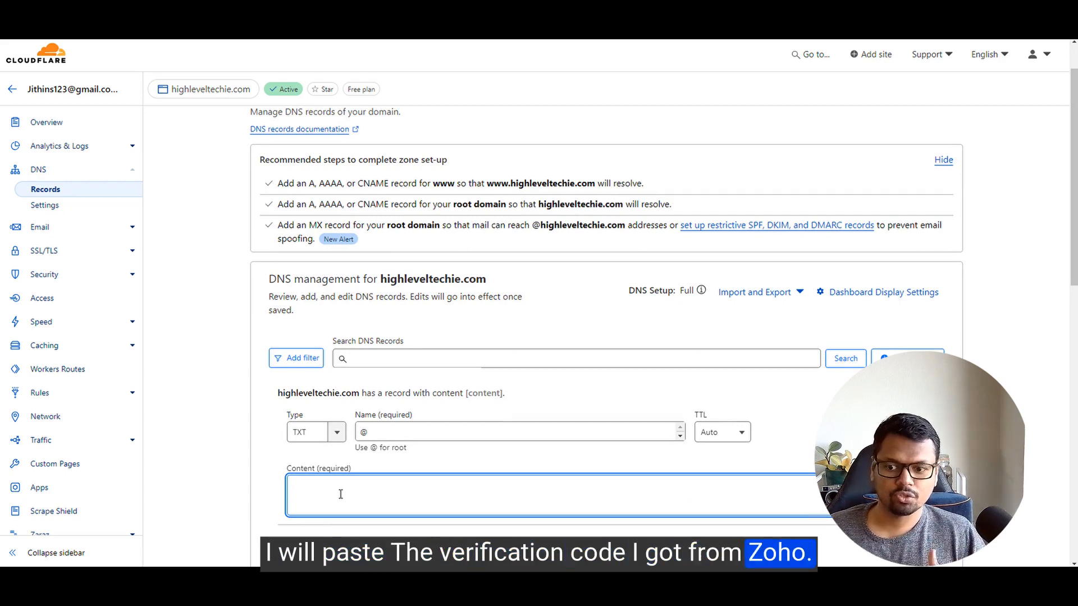
type("zoho-verification=zb60009555.zmverify.zoho.com.au")
scroll(594, 486, "down", 2)
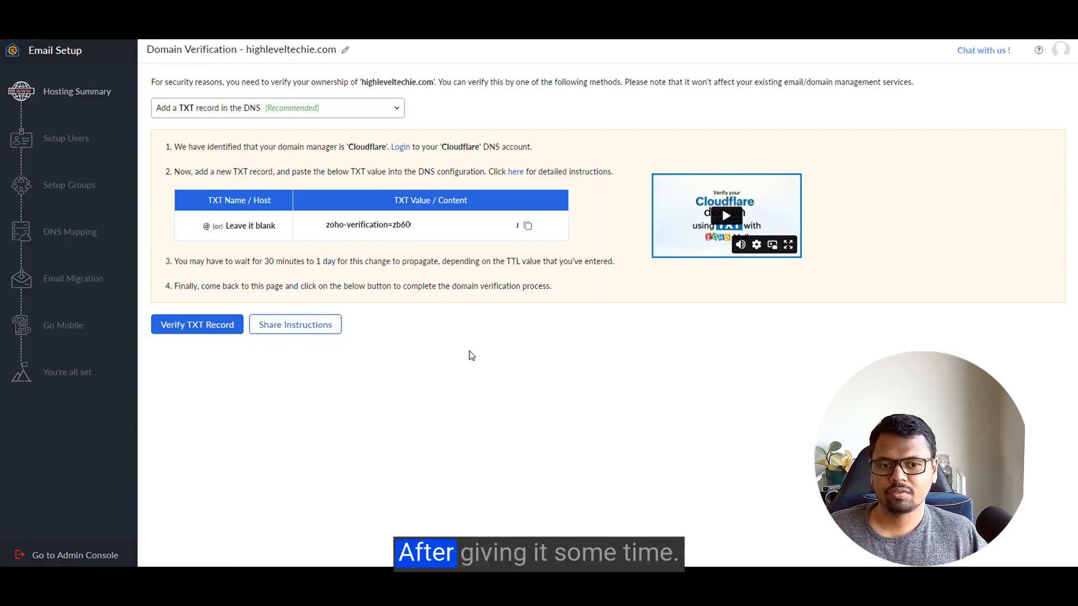
Step: Verify the TXT record to confirm ownership of highleveltechie.com
left_click(200, 327)
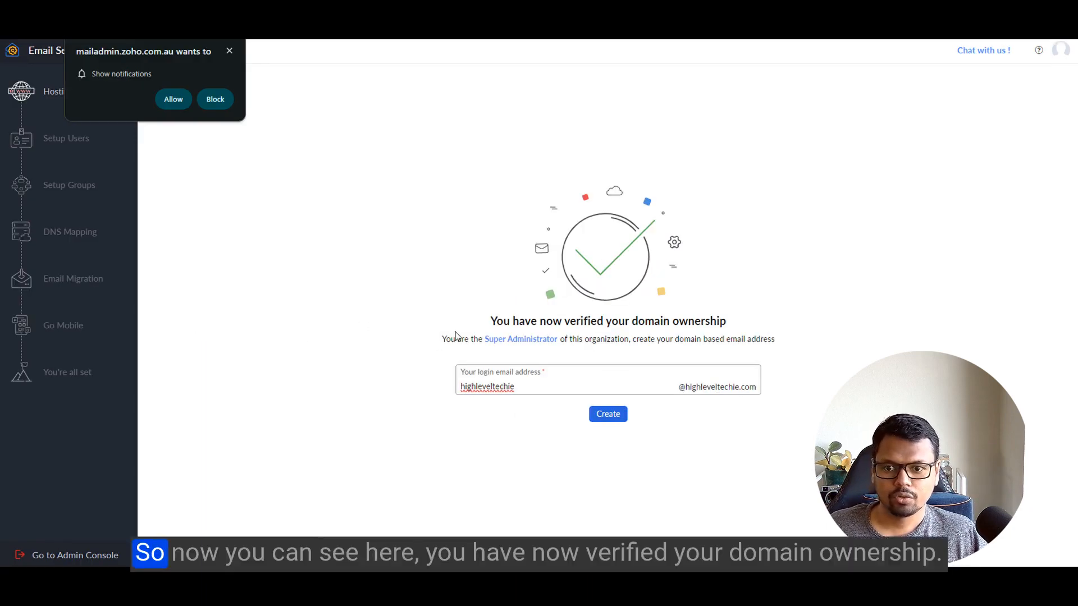
left_click_drag(490, 321, 736, 323)
left_click(402, 366)
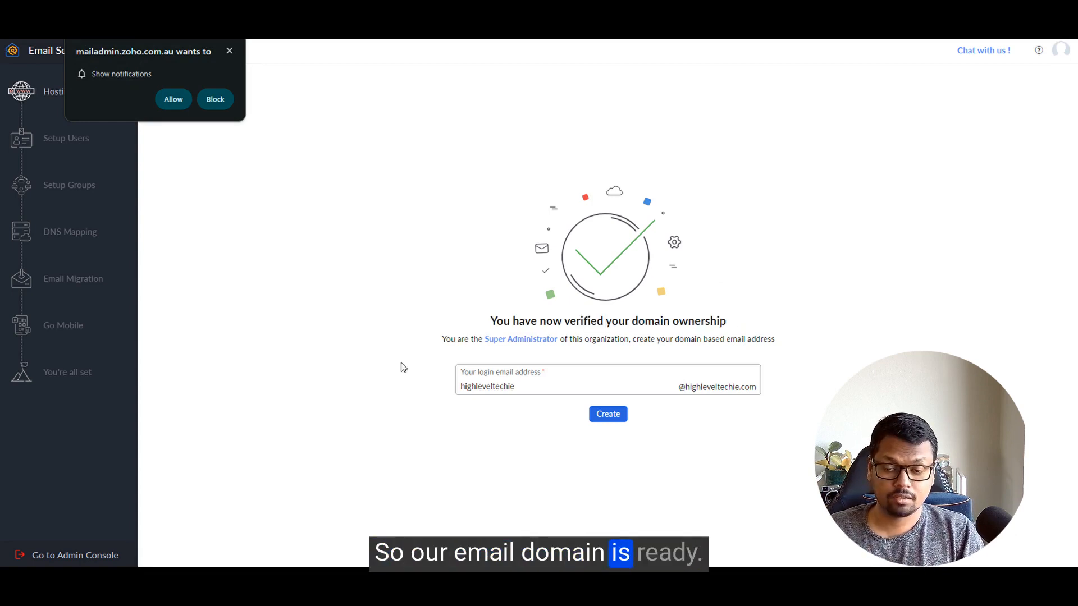
Step: Create the first domain user with login name 'hi'
left_click(510, 385)
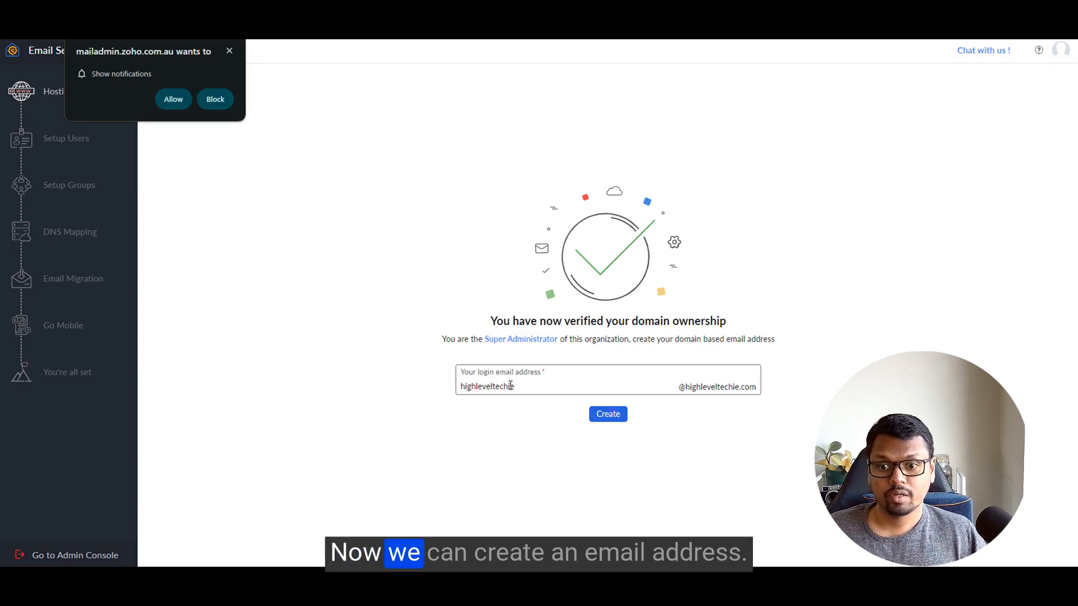
left_click_drag(515, 386, 446, 391)
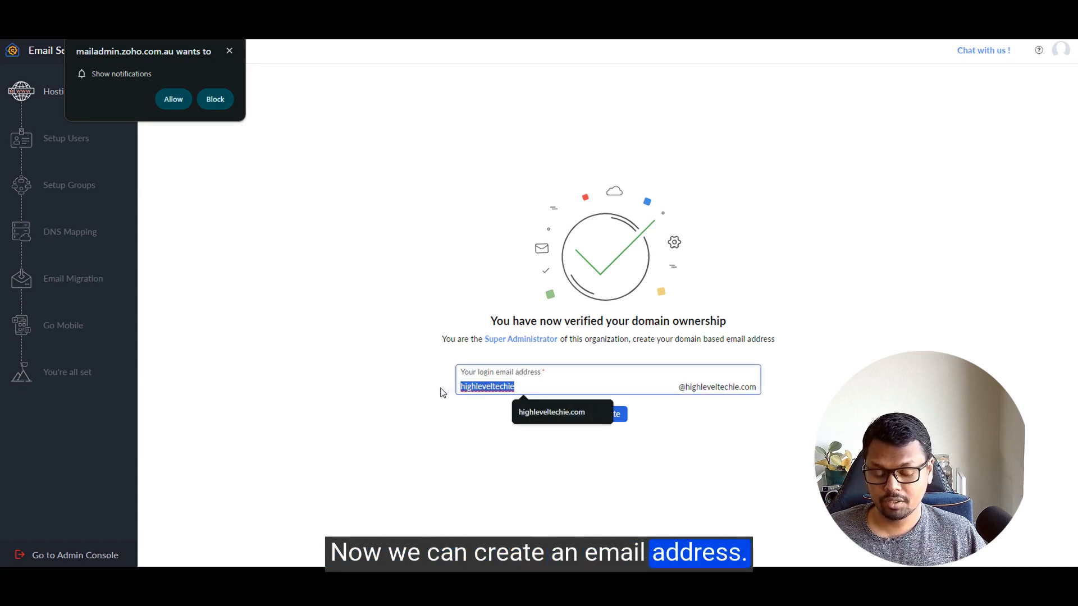
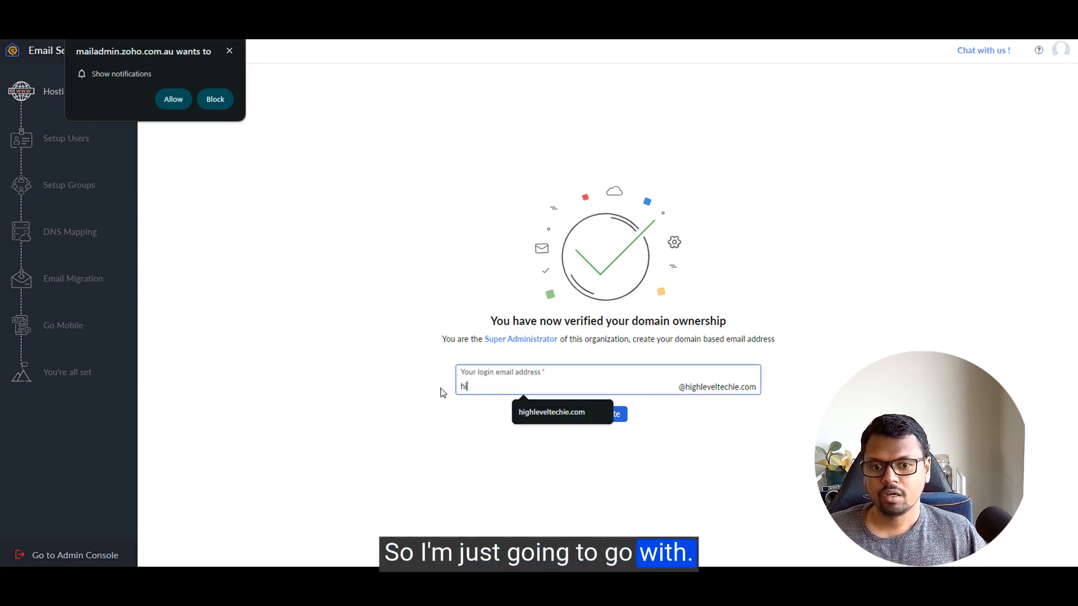
left_click(723, 410)
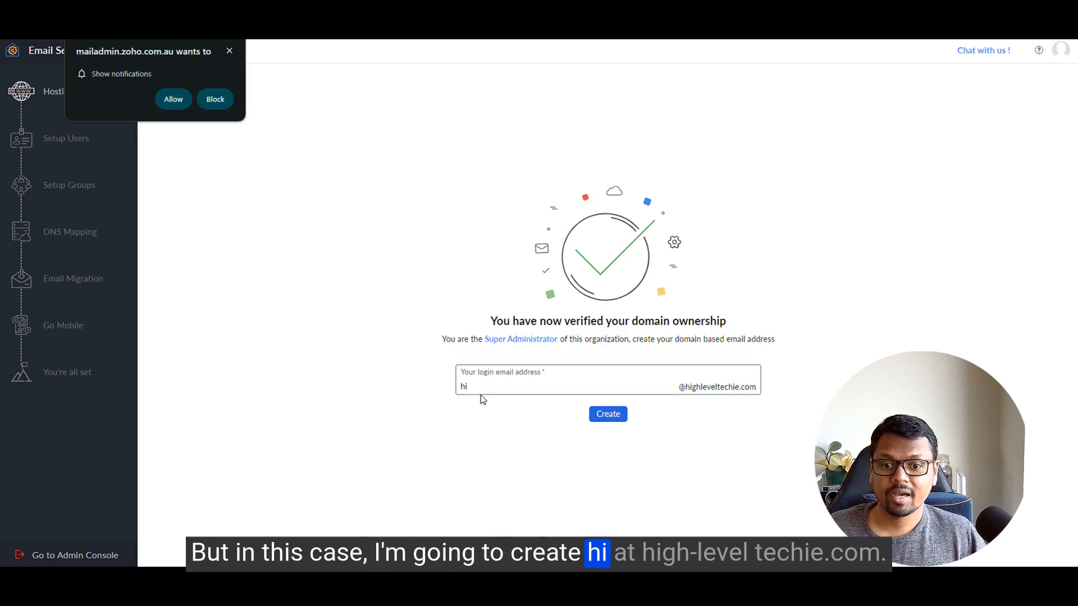
left_click(604, 416)
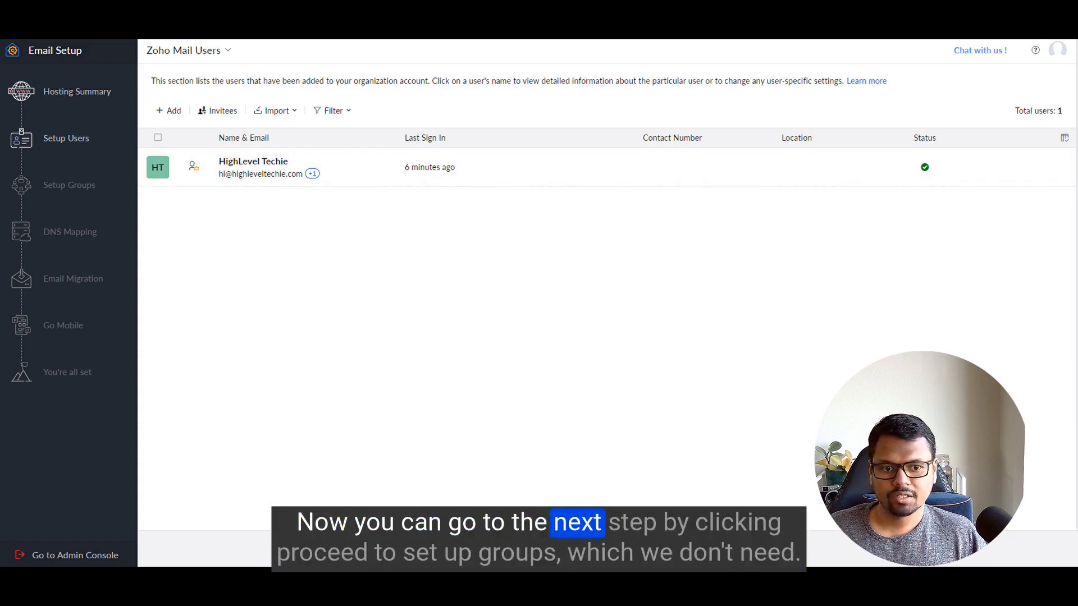
Step: Advance to the DNS Mapping step and copy the MX value mx.zoho.com.au
left_click(607, 548)
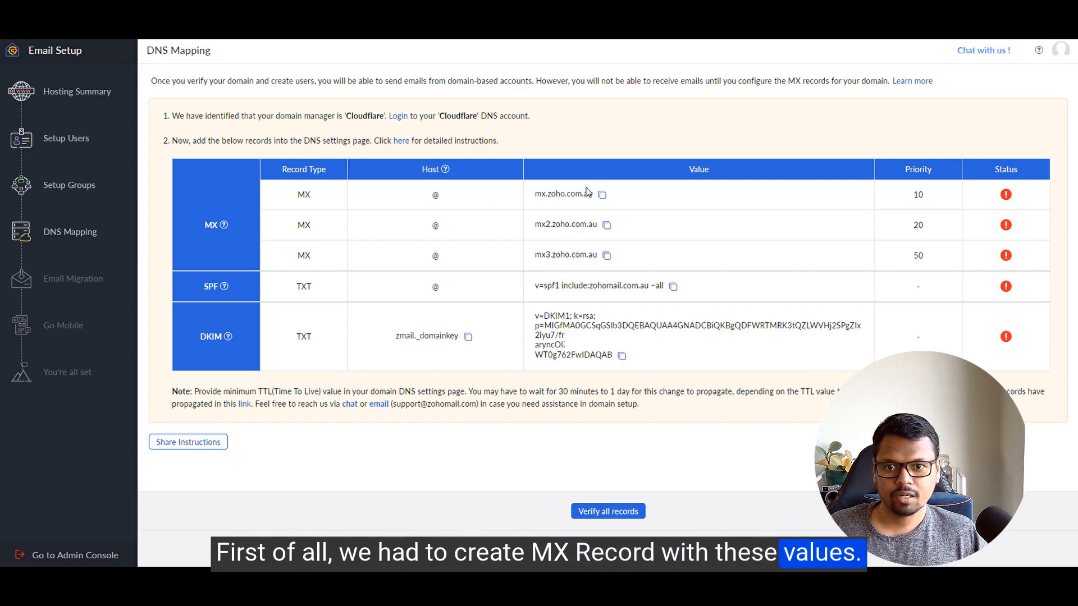
left_click(604, 195)
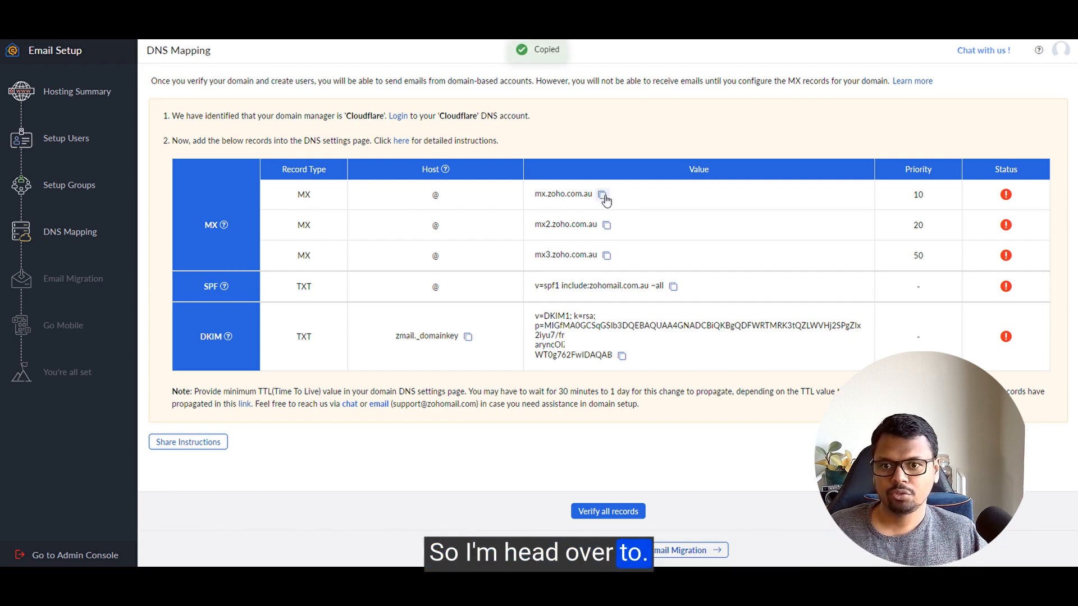
key("super+Tab")
Step: Fill in a Cloudflare MX record for @ with mail server mx.zoho.com.au
left_click(581, 170)
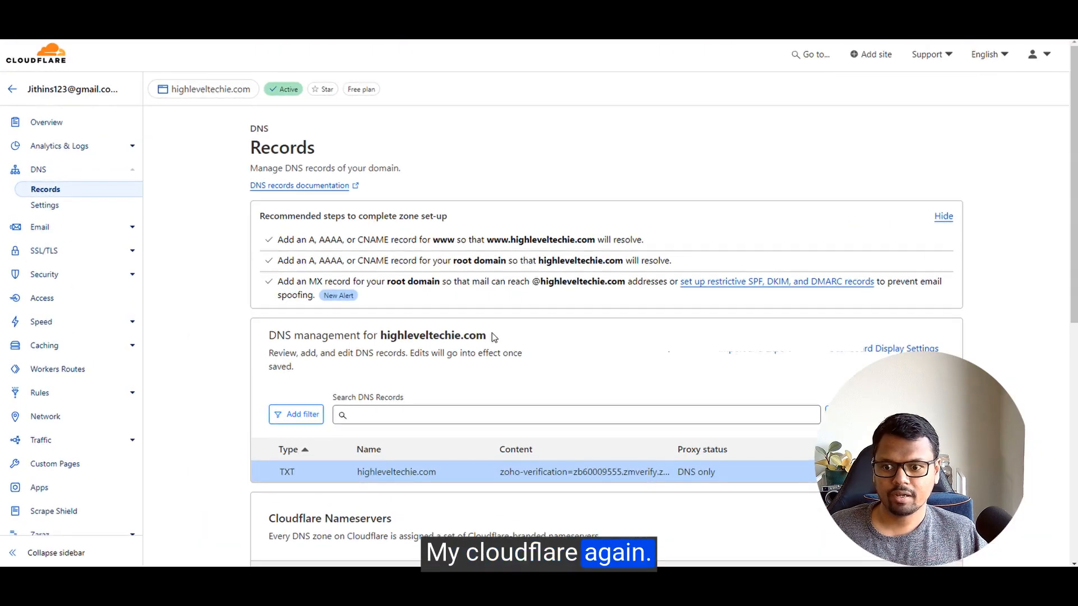
scroll(606, 337, "down", 1)
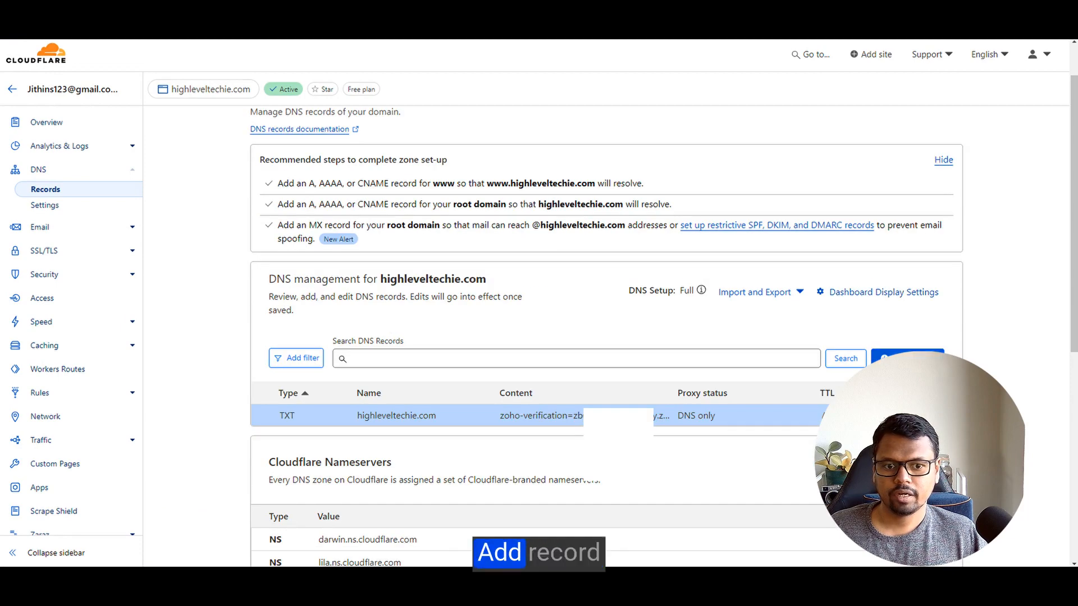
left_click(907, 358)
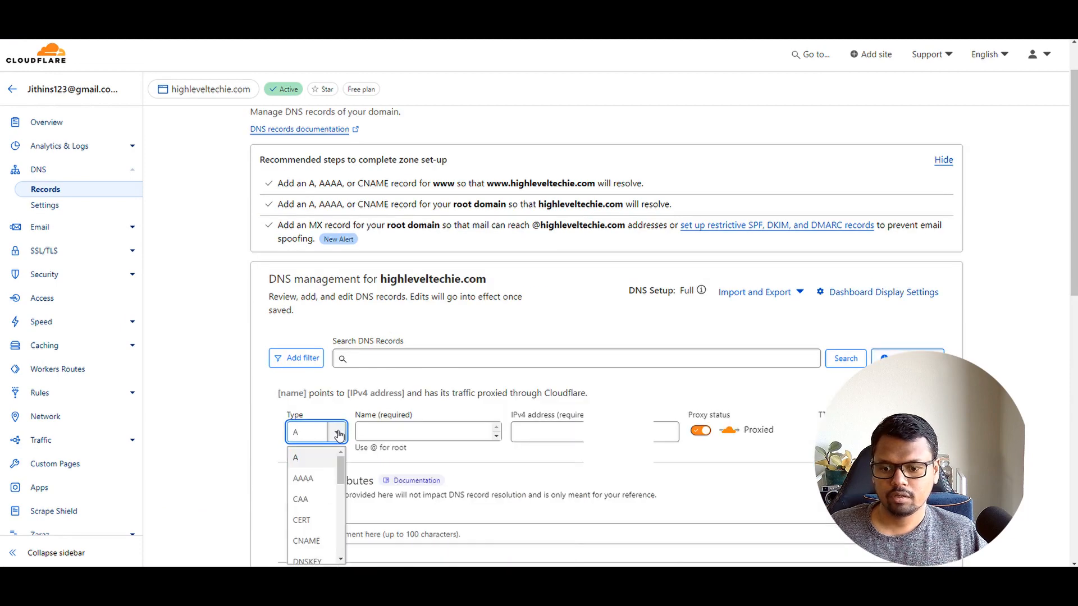
type("mx")
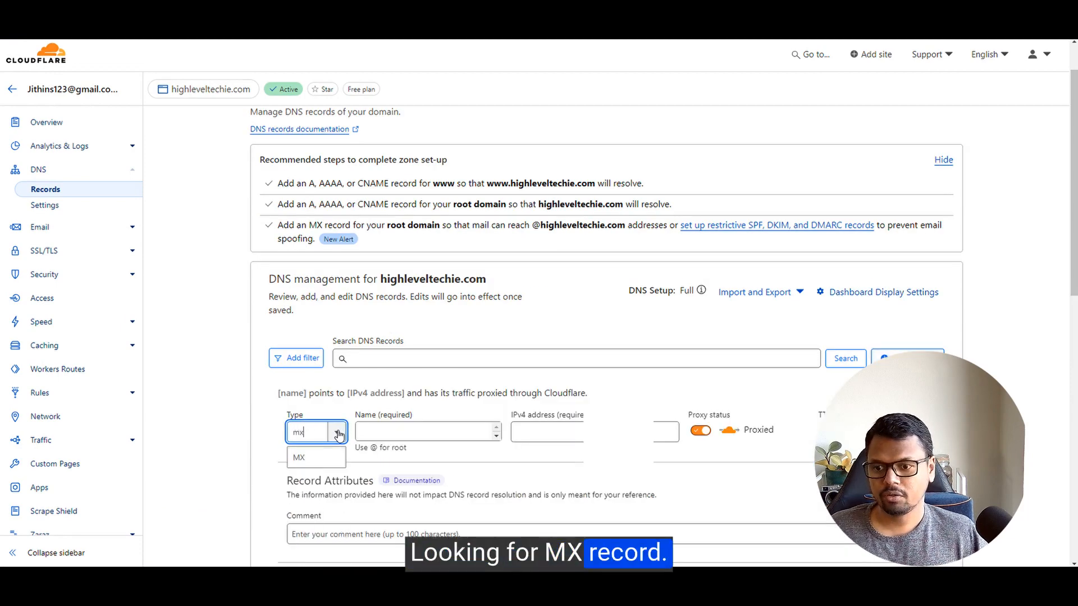
left_click(313, 458)
left_click(396, 431)
type("@")
left_click(534, 428)
key("ctrl+v")
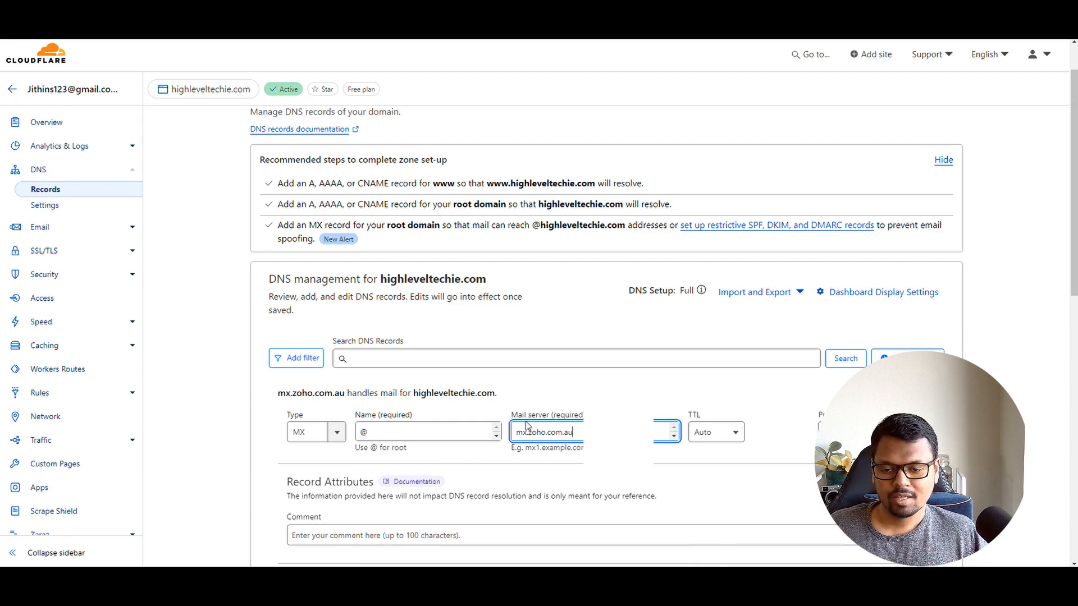
left_click(848, 432)
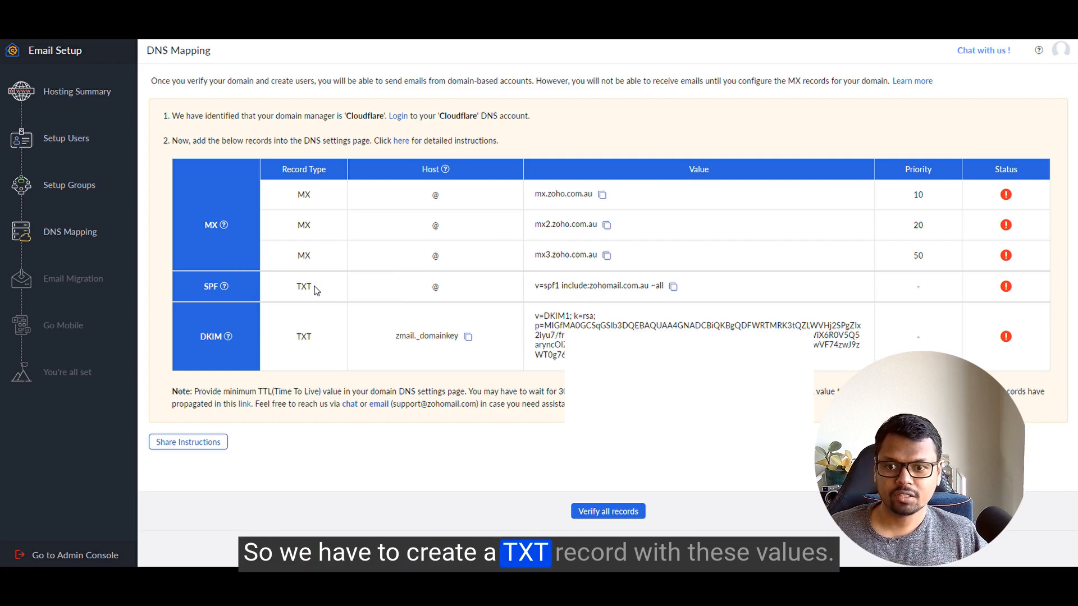
Step: Save a Cloudflare TXT record for @ with v=spf1 include:zohomail.com.au ~all
left_click(675, 289)
key("super+Tab")
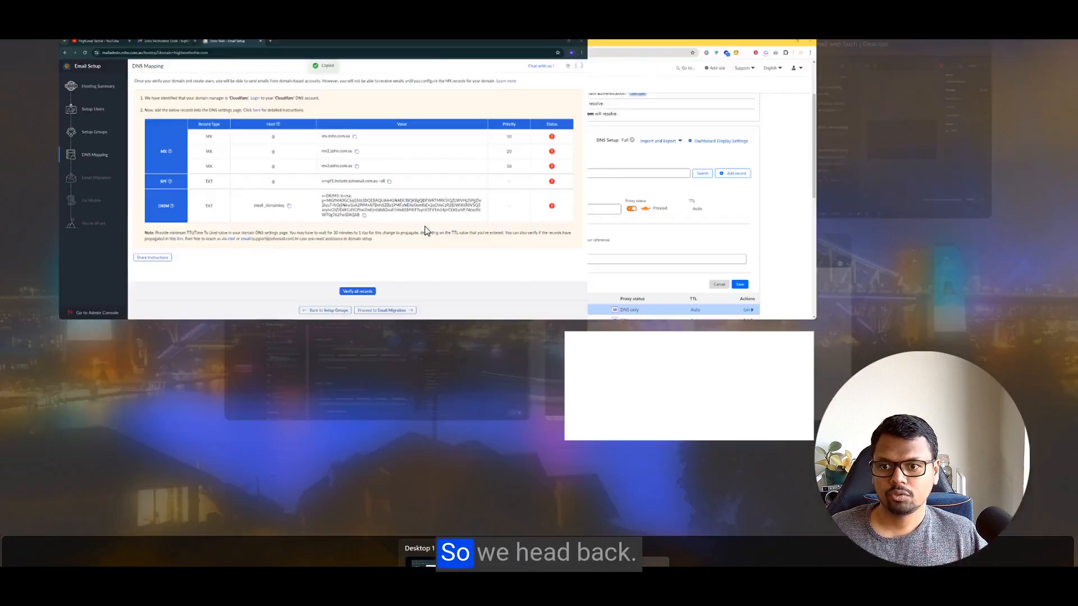
left_click(463, 183)
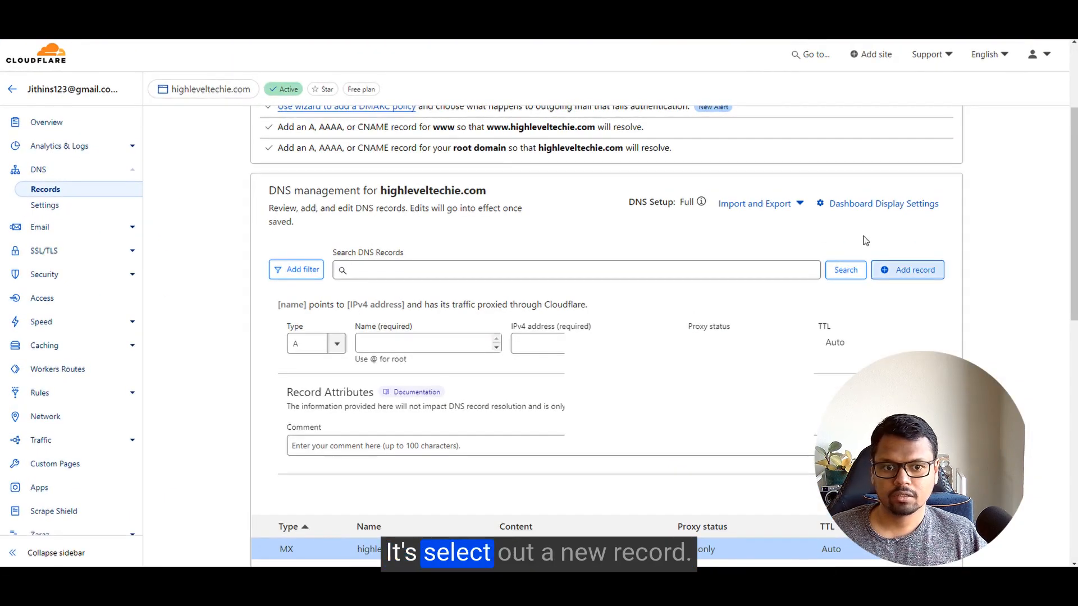
left_click(893, 275)
left_click(896, 265)
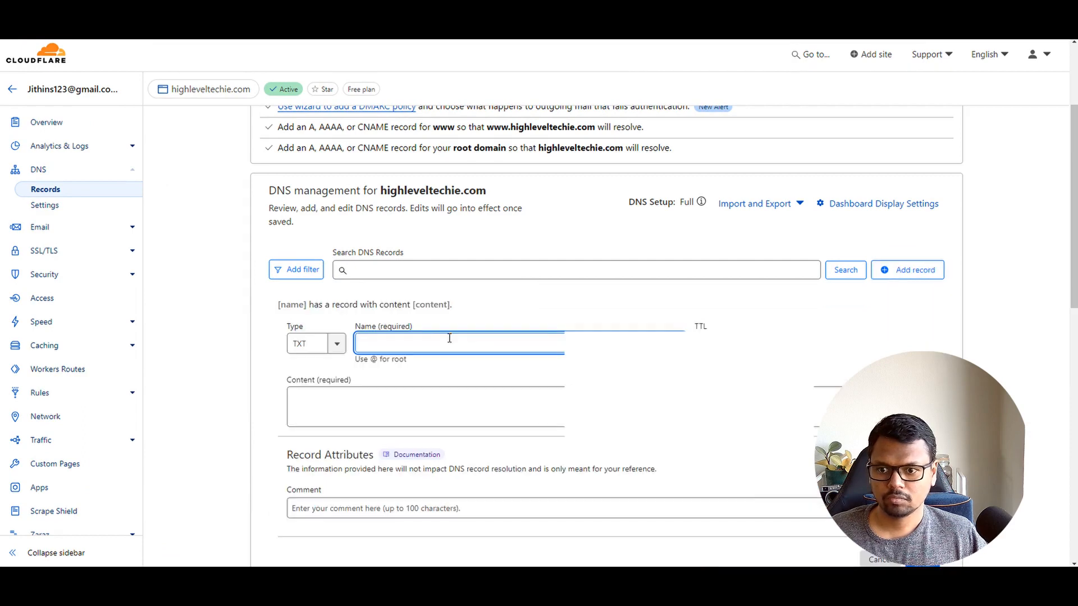
type("@")
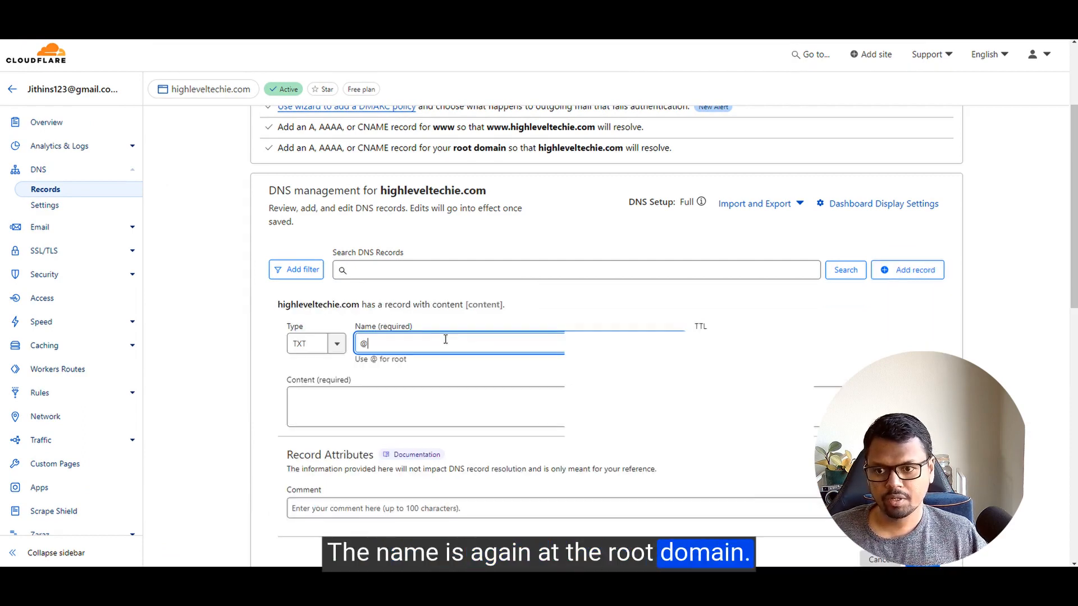
left_click(416, 403)
key("ctrl+v")
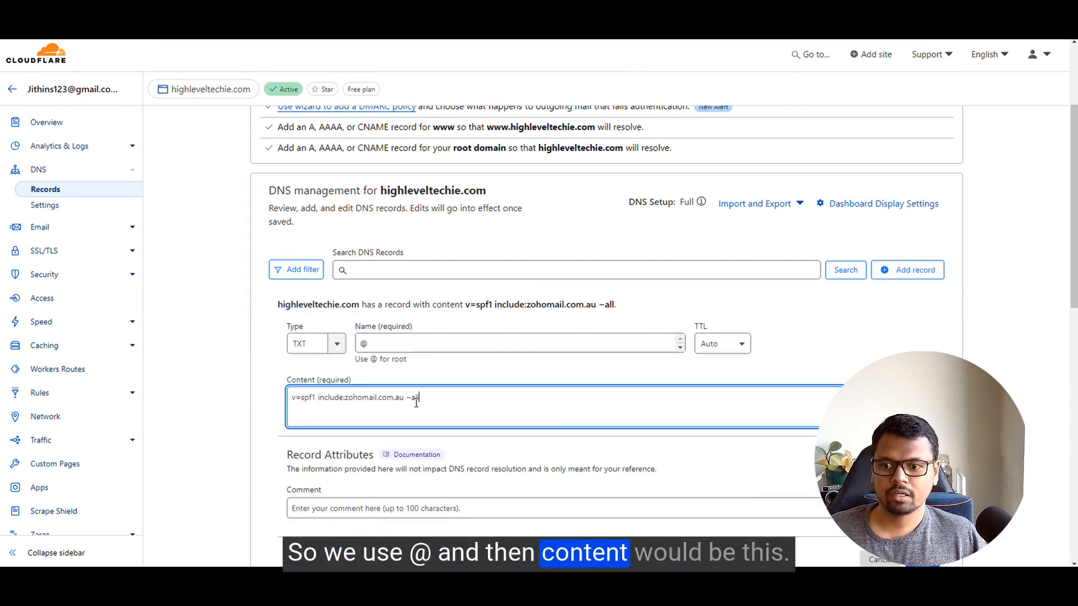
scroll(871, 348, "down", 4)
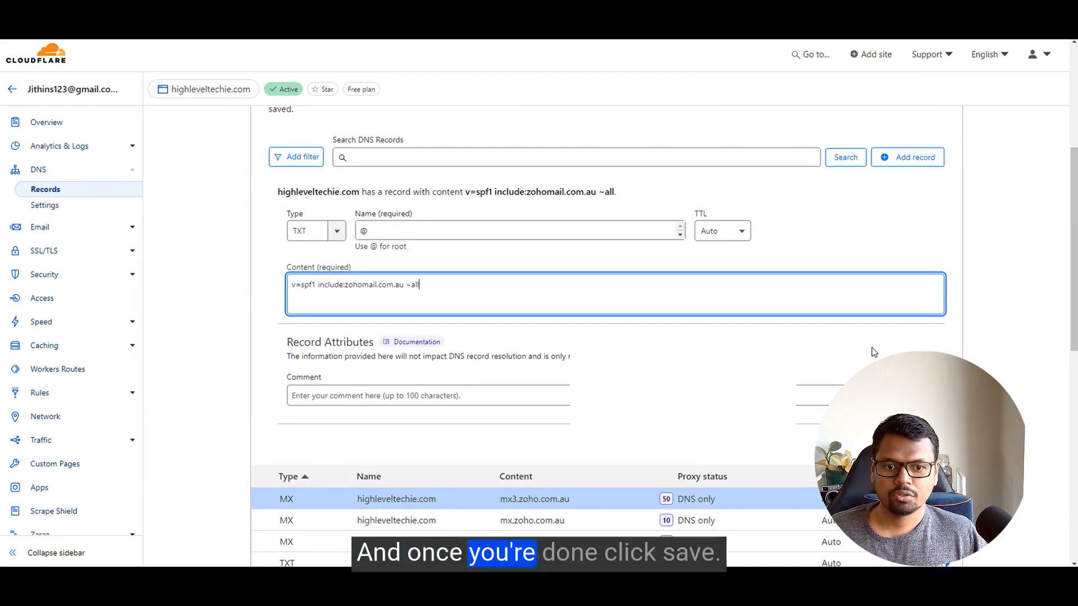
left_click(922, 334)
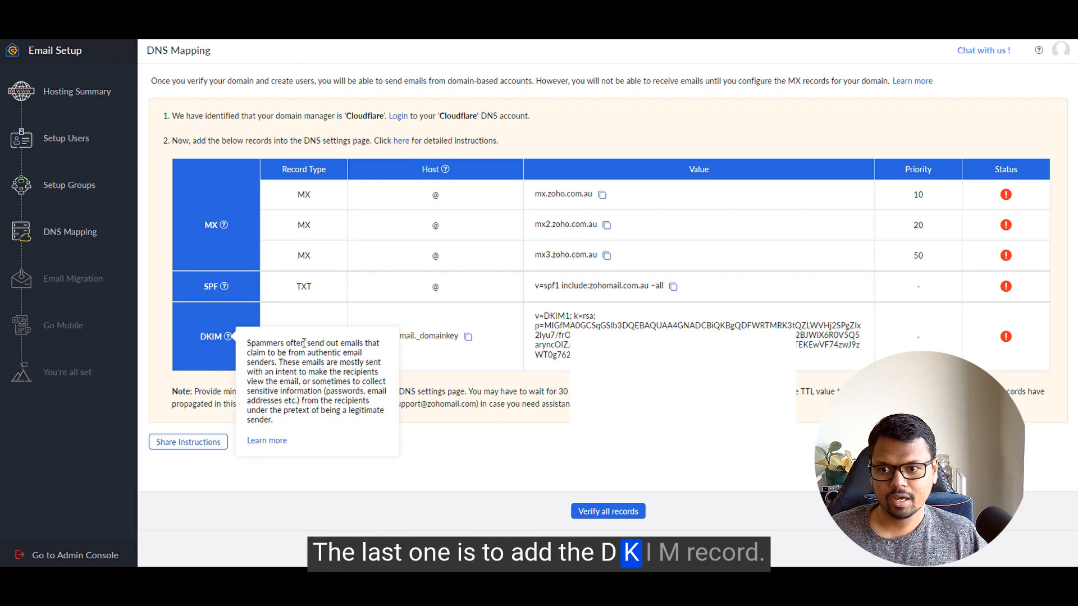
Step: Copy the DKIM host zmail._domainkey and start a new TXT record in Cloudflare
left_click(468, 337)
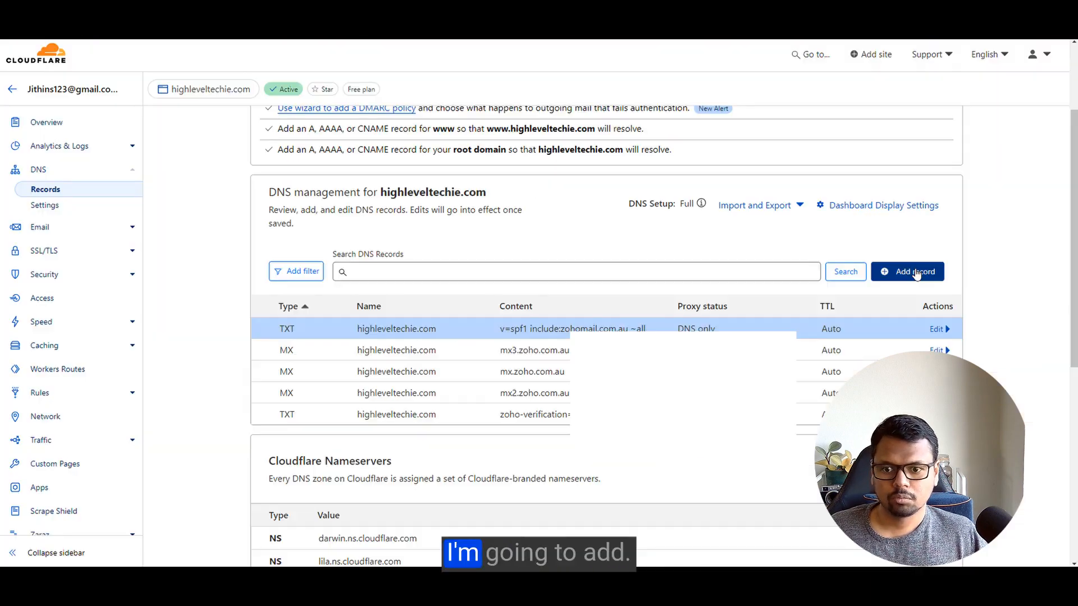
left_click(908, 272)
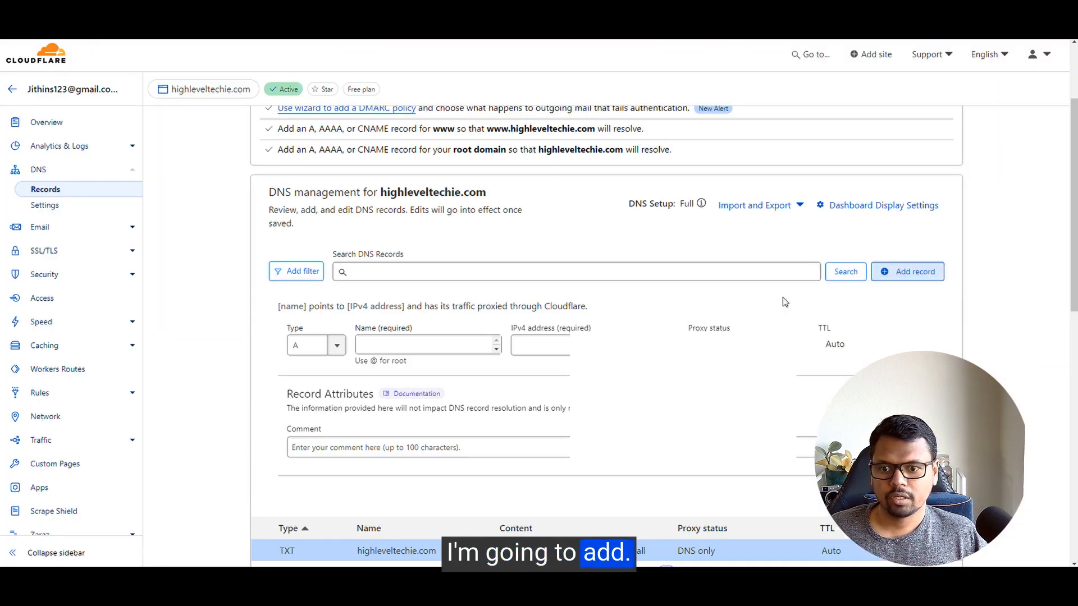
left_click(337, 346)
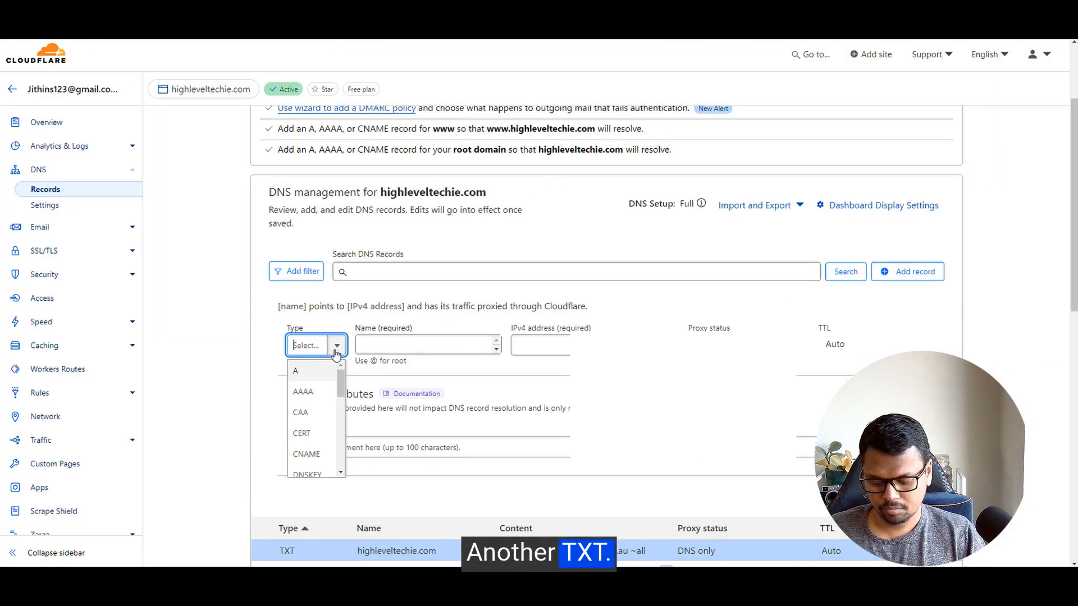
type("tx")
type("t")
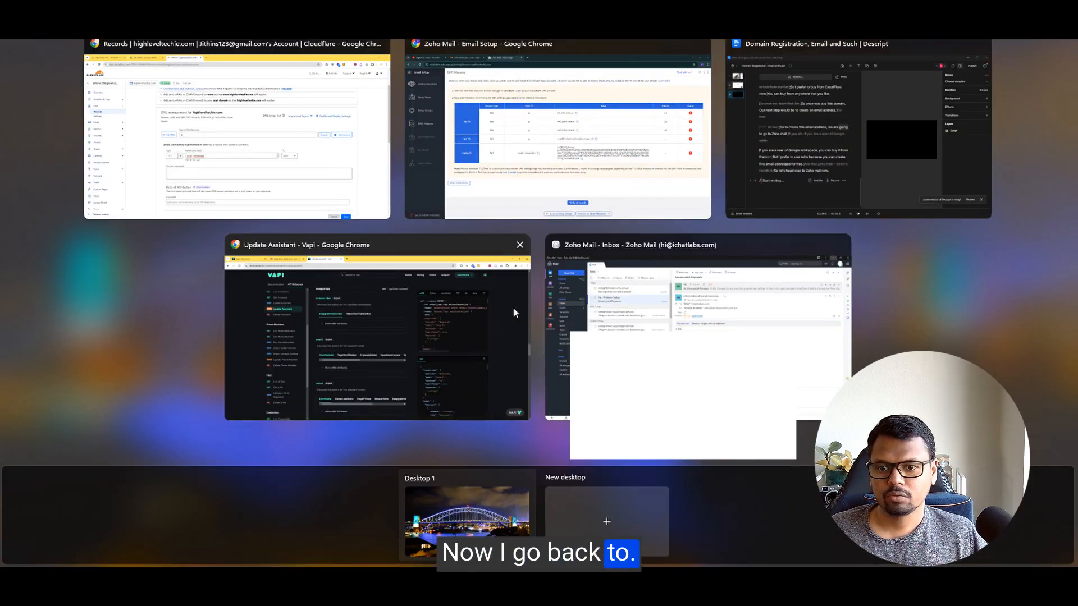
left_click(629, 148)
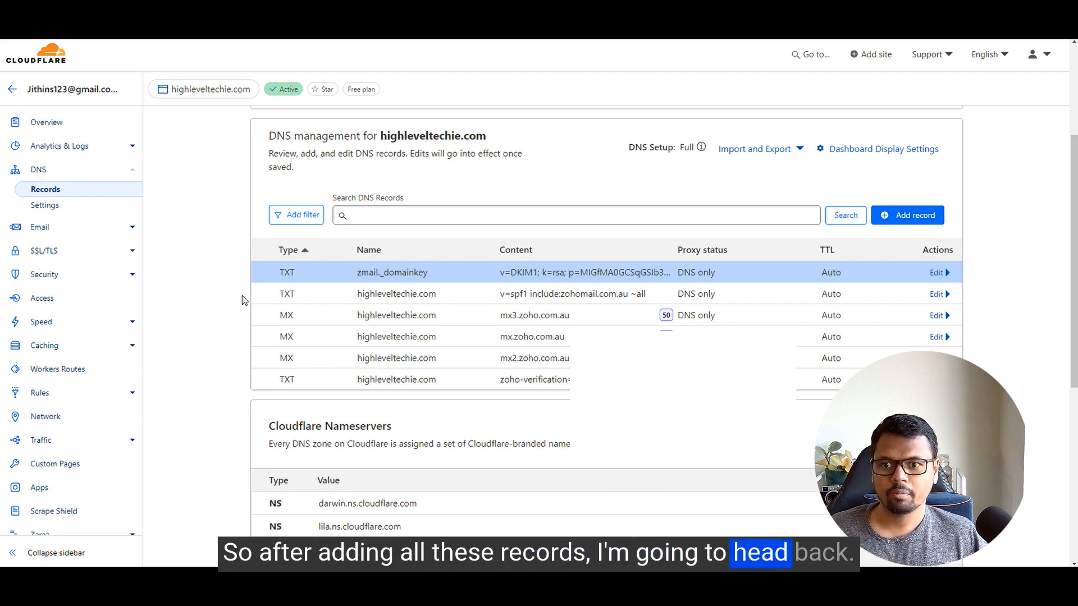
Step: Back in the Zoho DNS Mapping window, re-verify all records: SPF and DKIM pass, MX still pending
key("super+Tab")
left_click(558, 132)
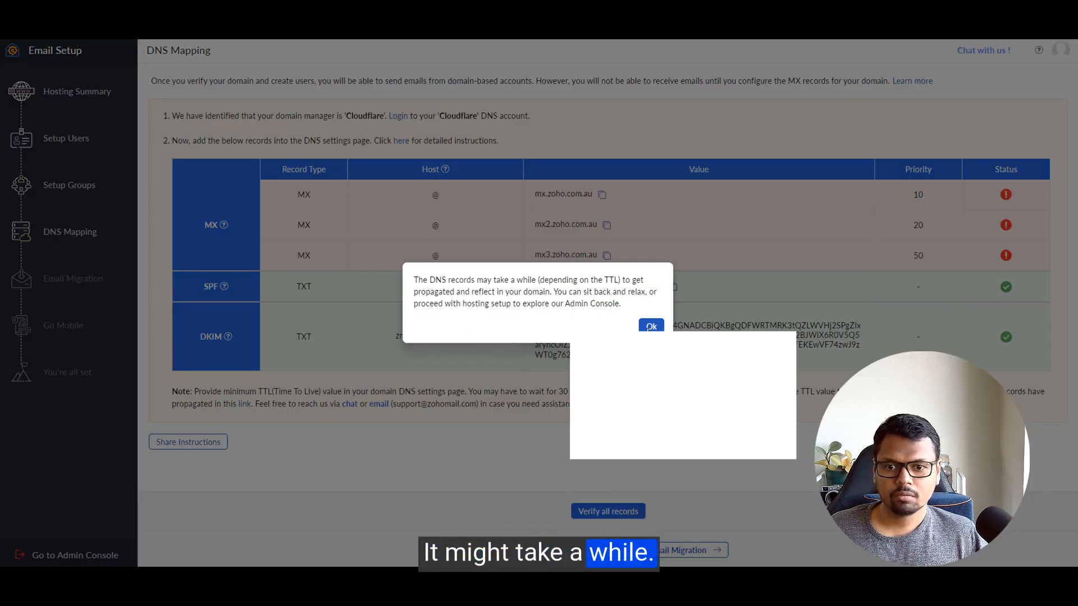
left_click(651, 327)
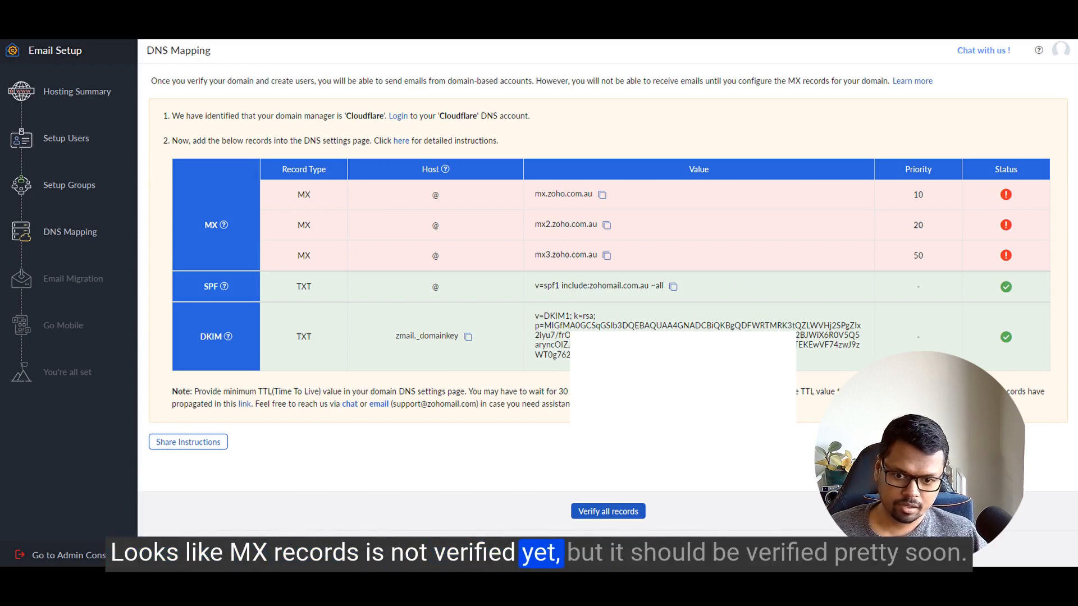
left_click(617, 512)
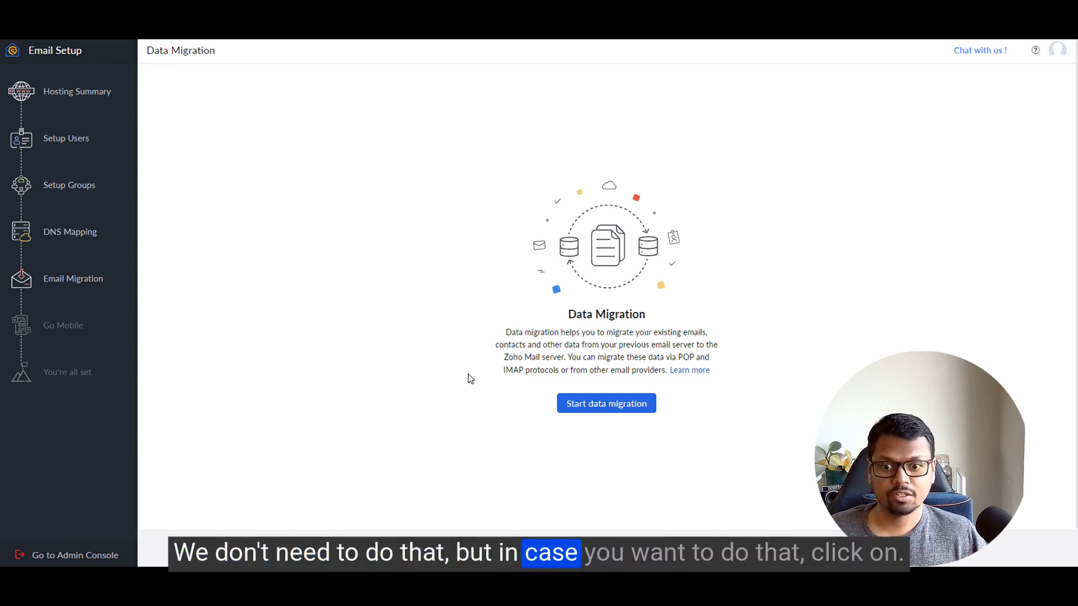
Step: Review the available migration sources without choosing one, then skip migration to reach Go Mobile
left_click(599, 404)
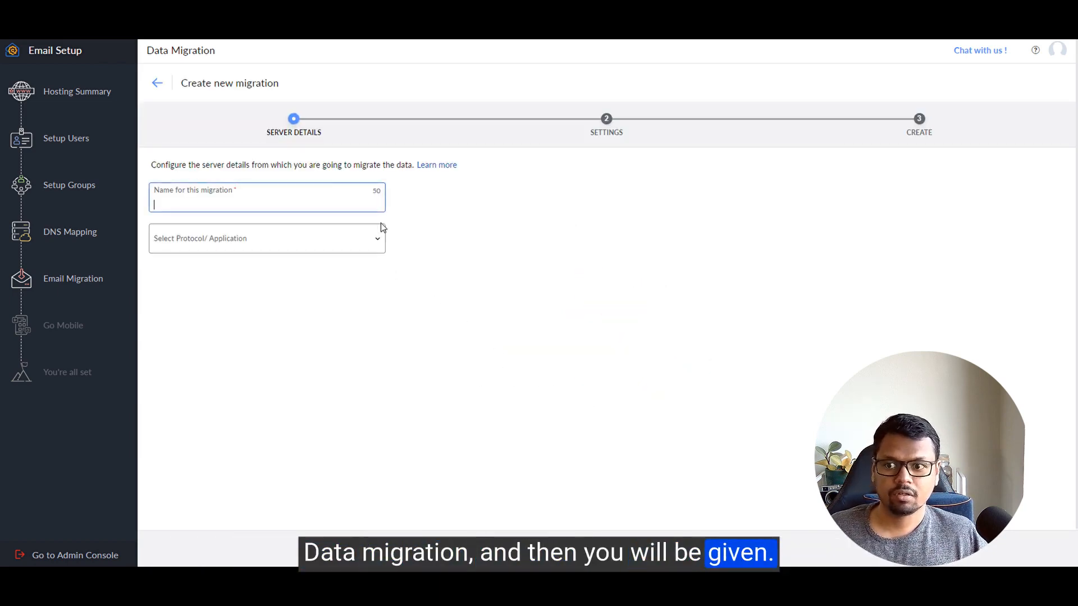
left_click(316, 237)
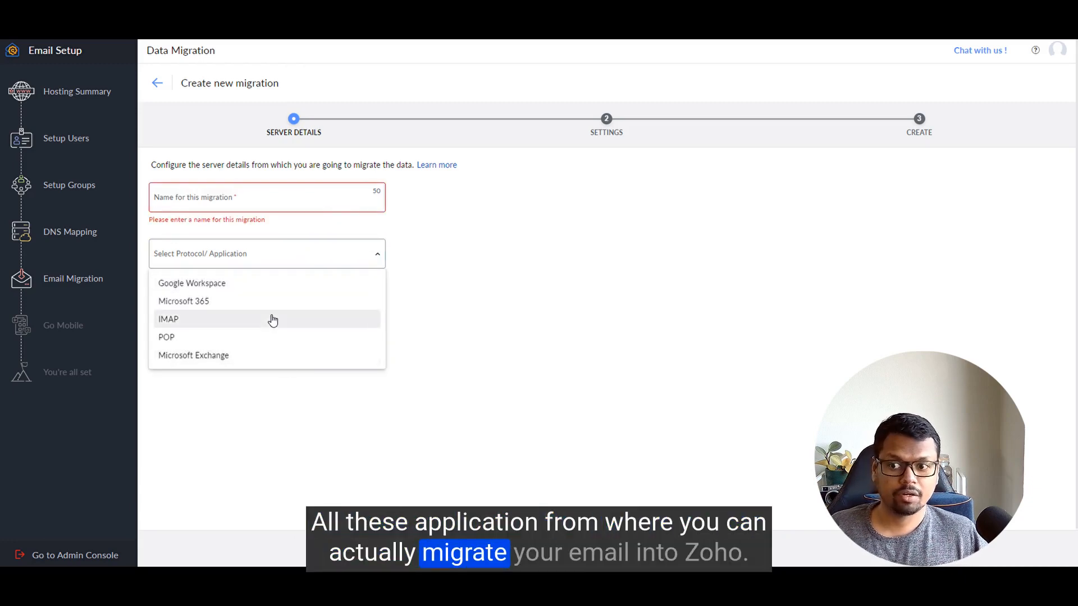
left_click(434, 315)
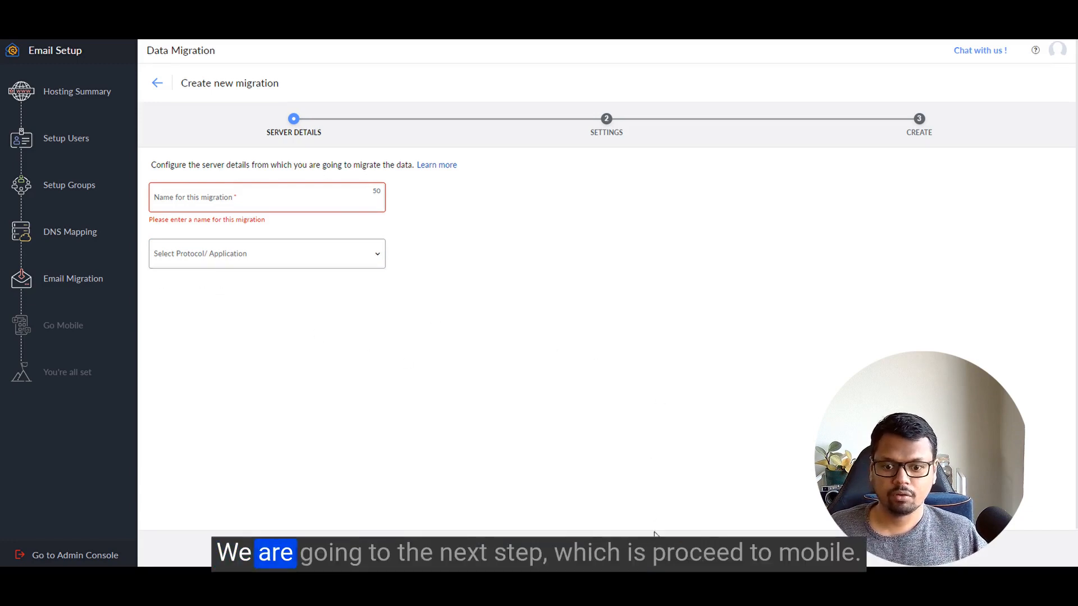
left_click(654, 529)
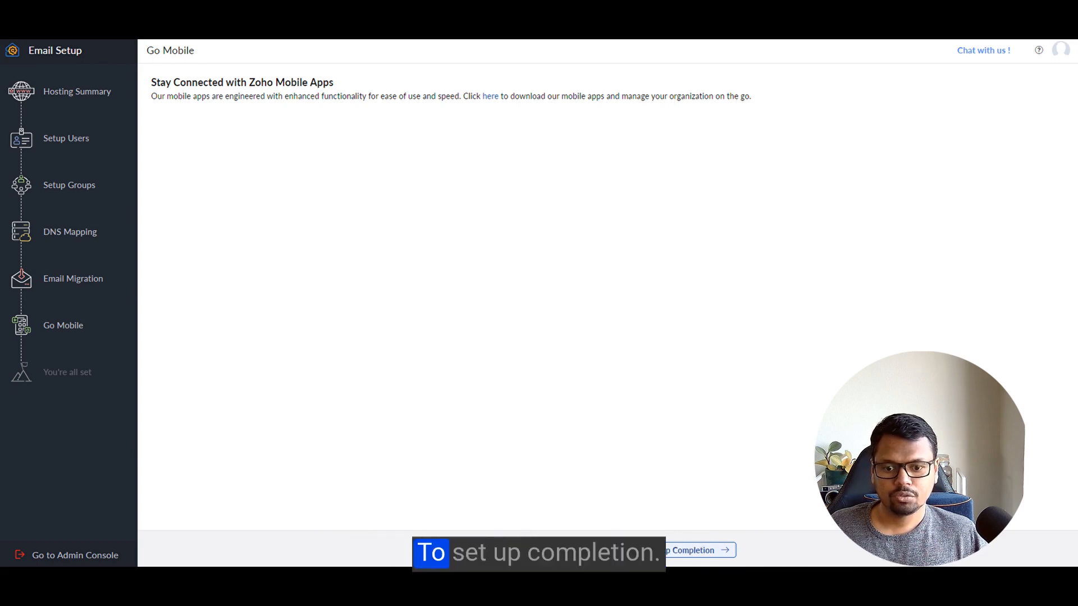
Step: Complete the setup wizard and open the new mailbox's inbox from the You're all set page
left_click(646, 550)
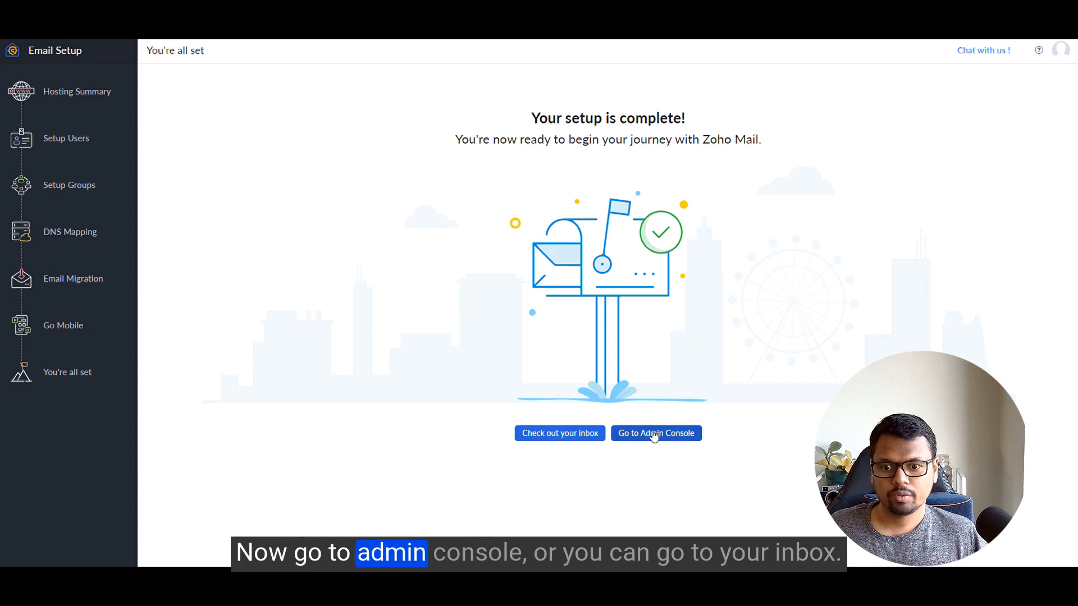
left_click(558, 441)
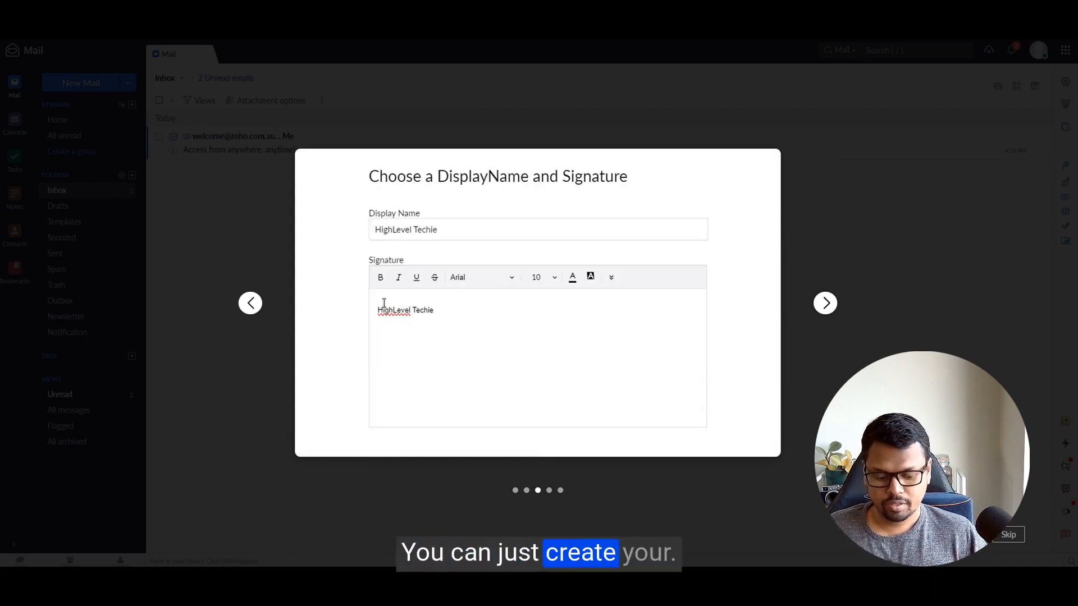
Step: Add a 'Regard' line to the signature, skip through the theme slides, and enter the mailbox
type("gard")
key("Return")
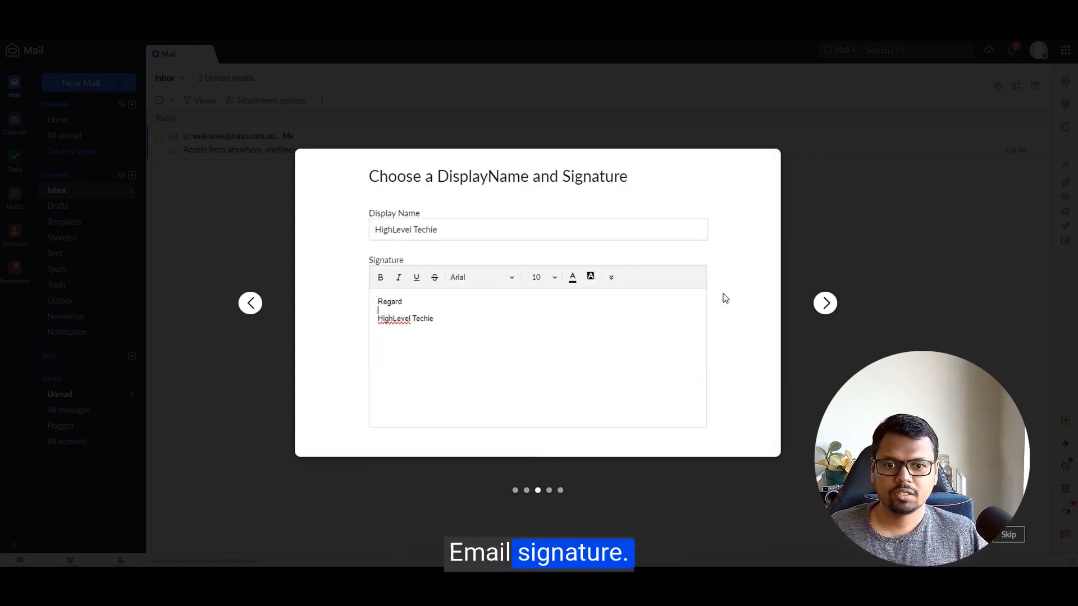
left_click(825, 303)
left_click(825, 303)
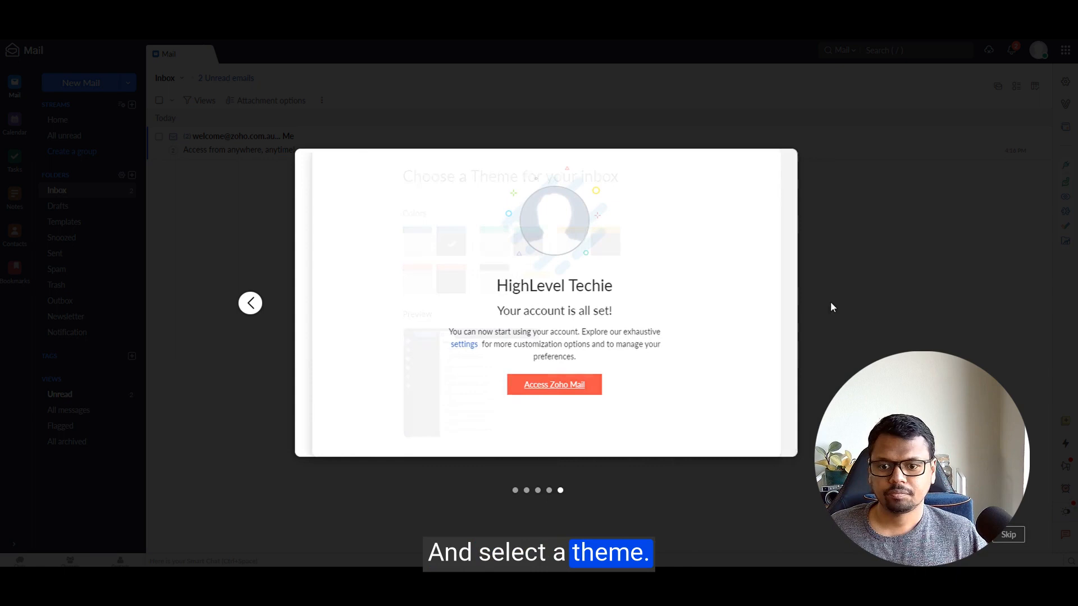
left_click(529, 387)
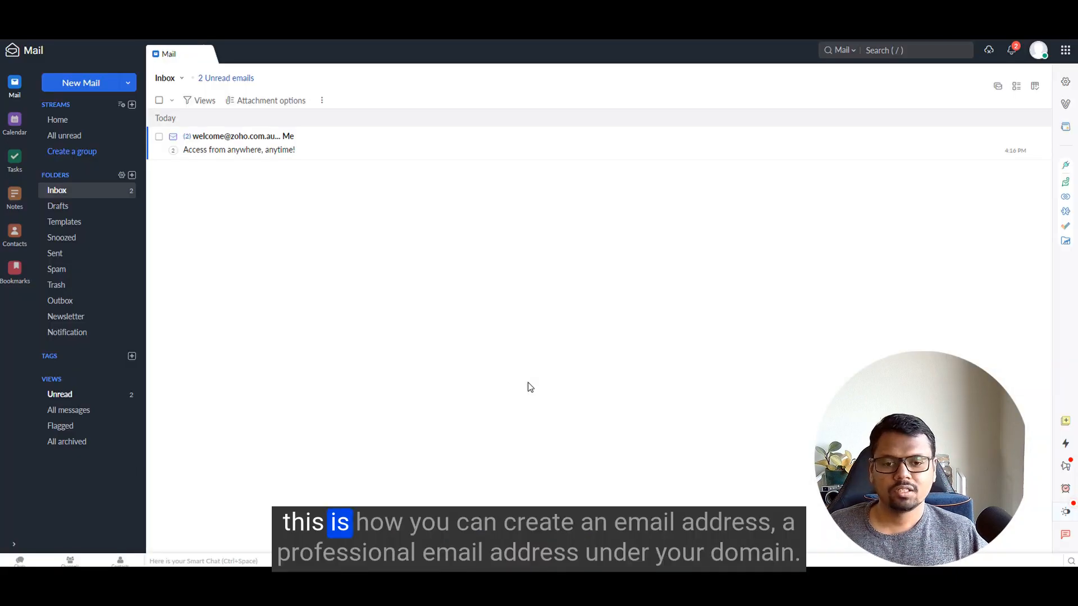